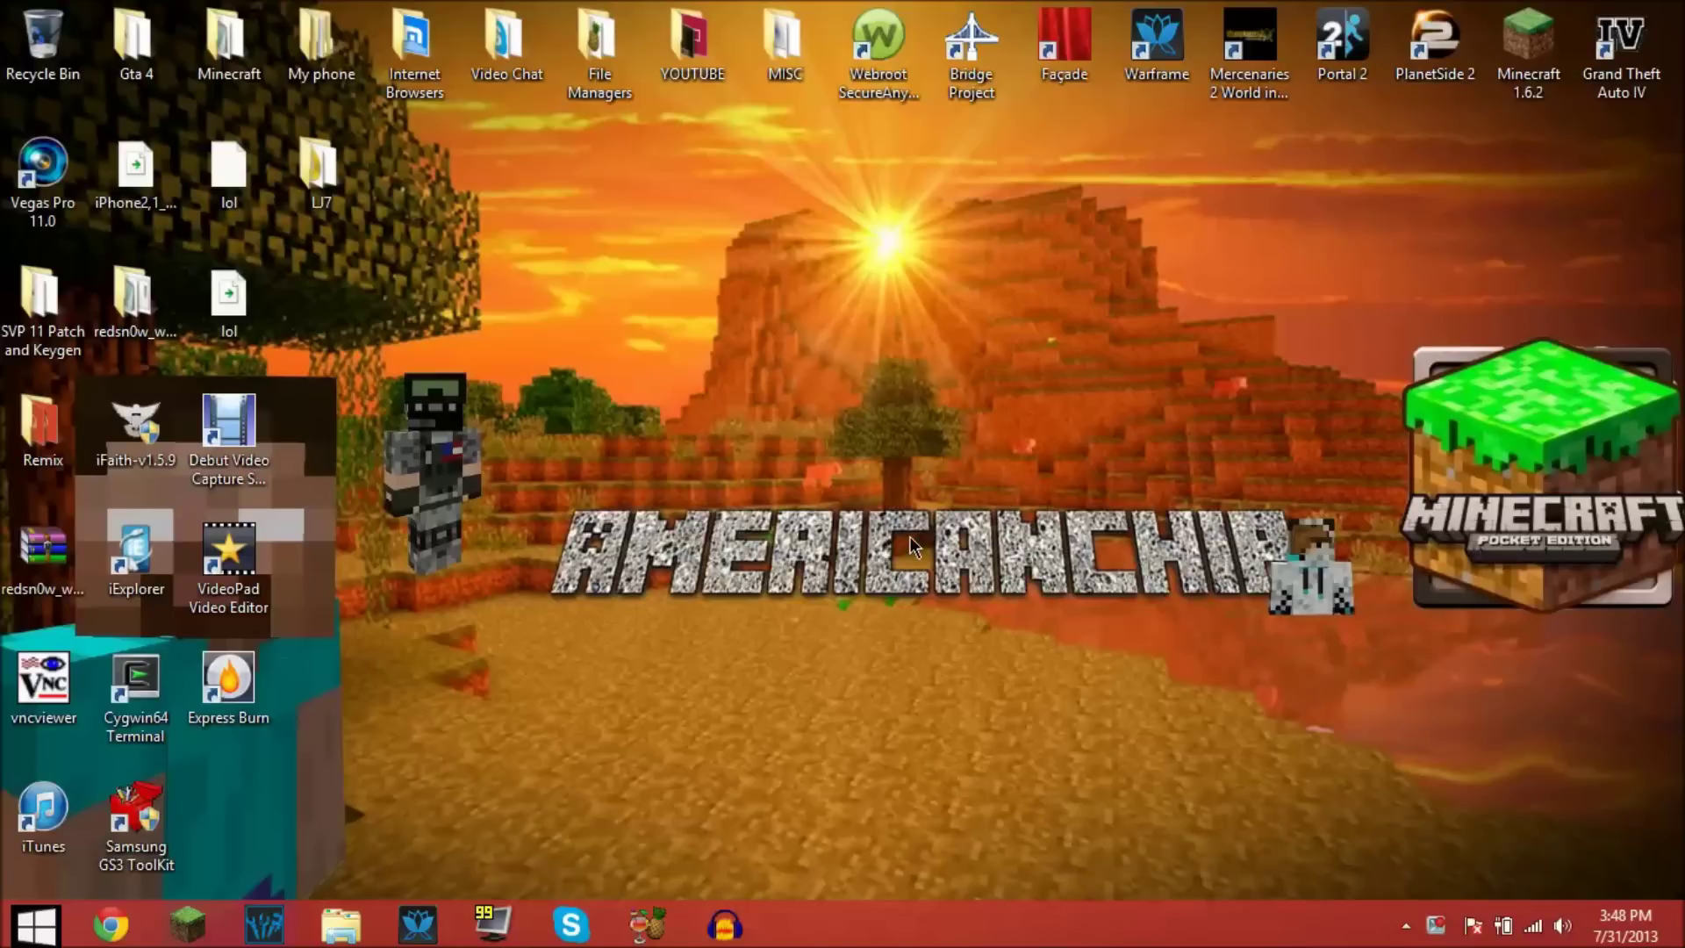
Step: Open My phone > SPH-L710 and point out the SGS3 JELLYBOMB ROM zip
double_click(312, 55)
double_click(588, 379)
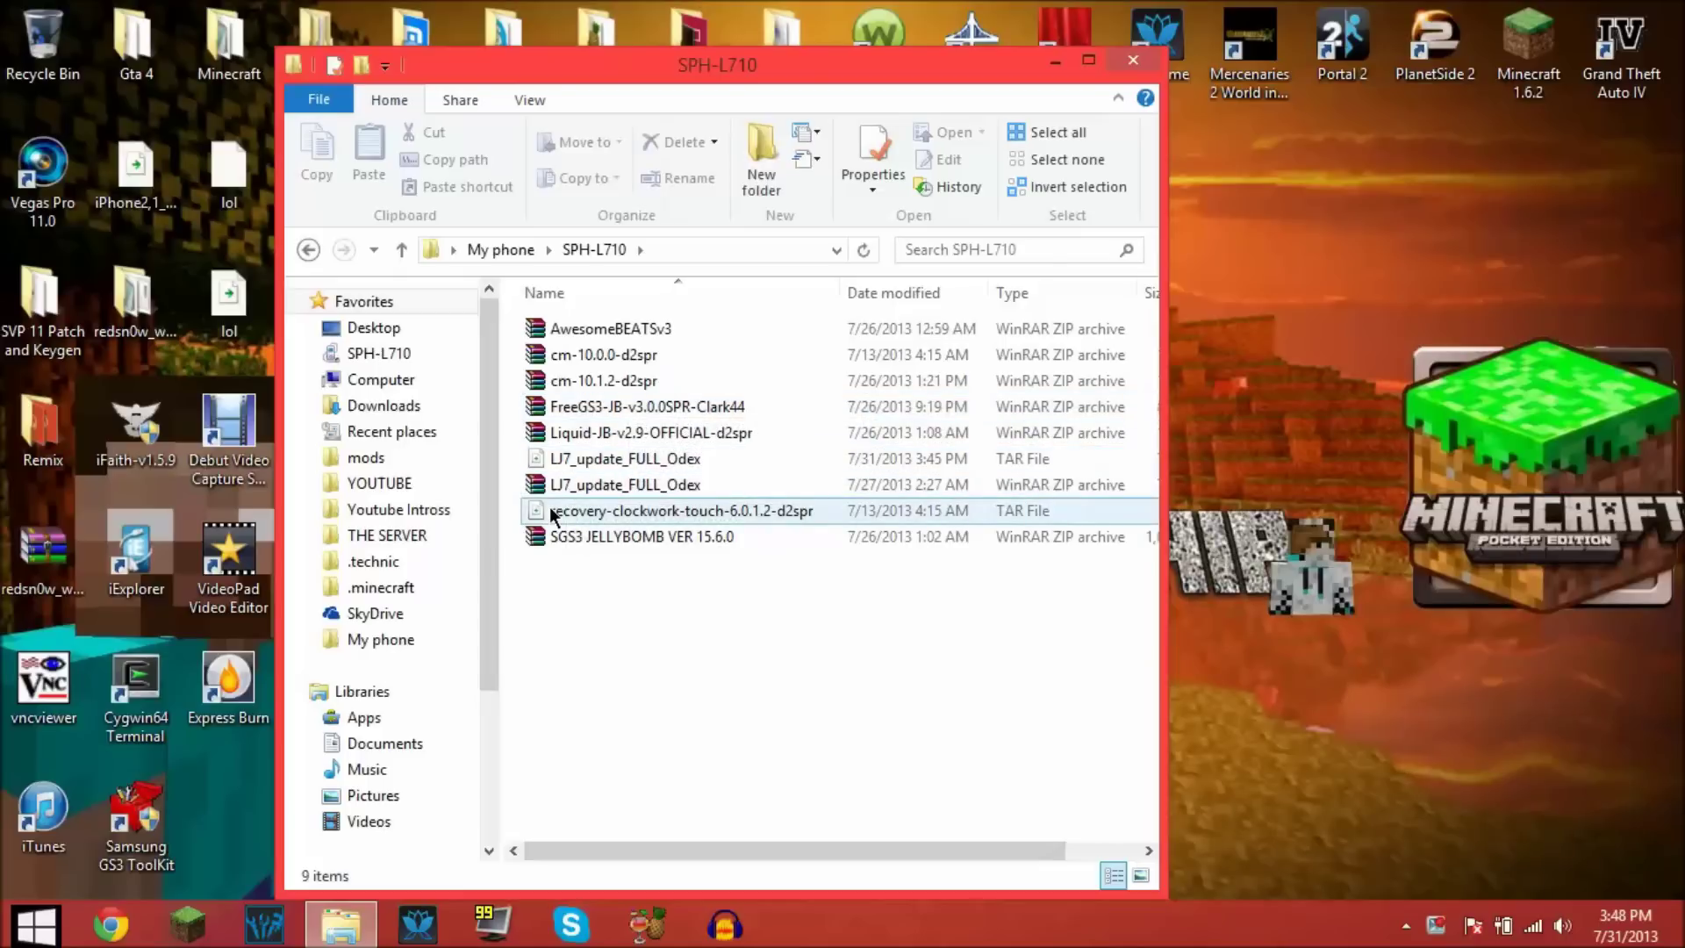
click(645, 547)
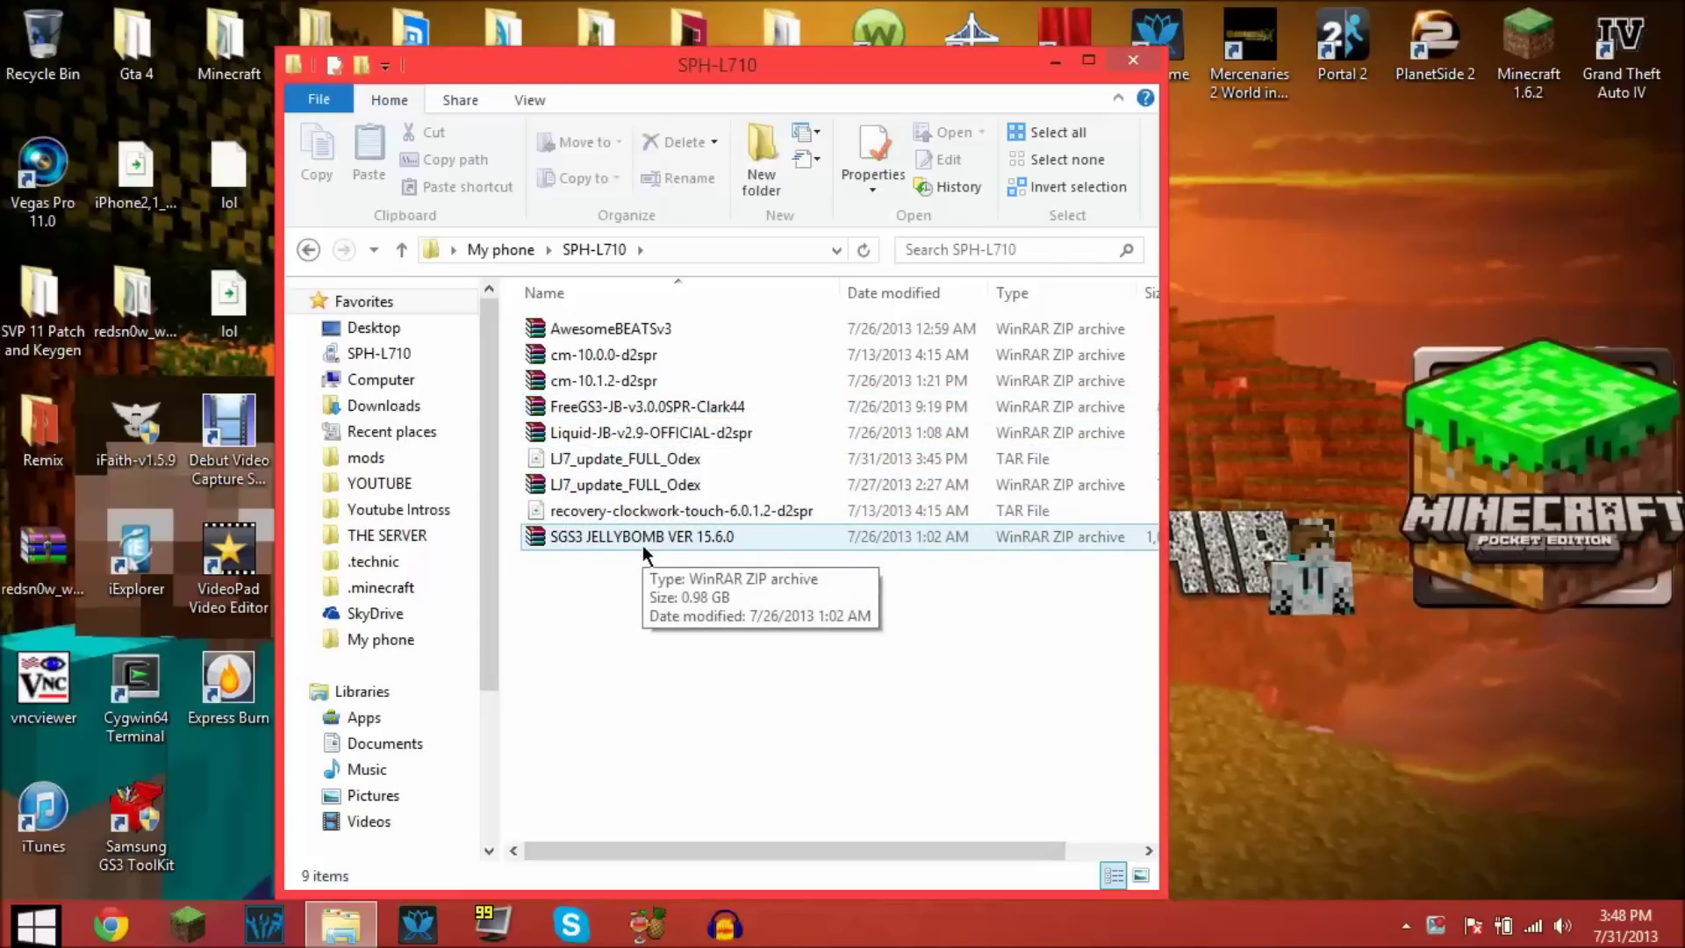
click(649, 577)
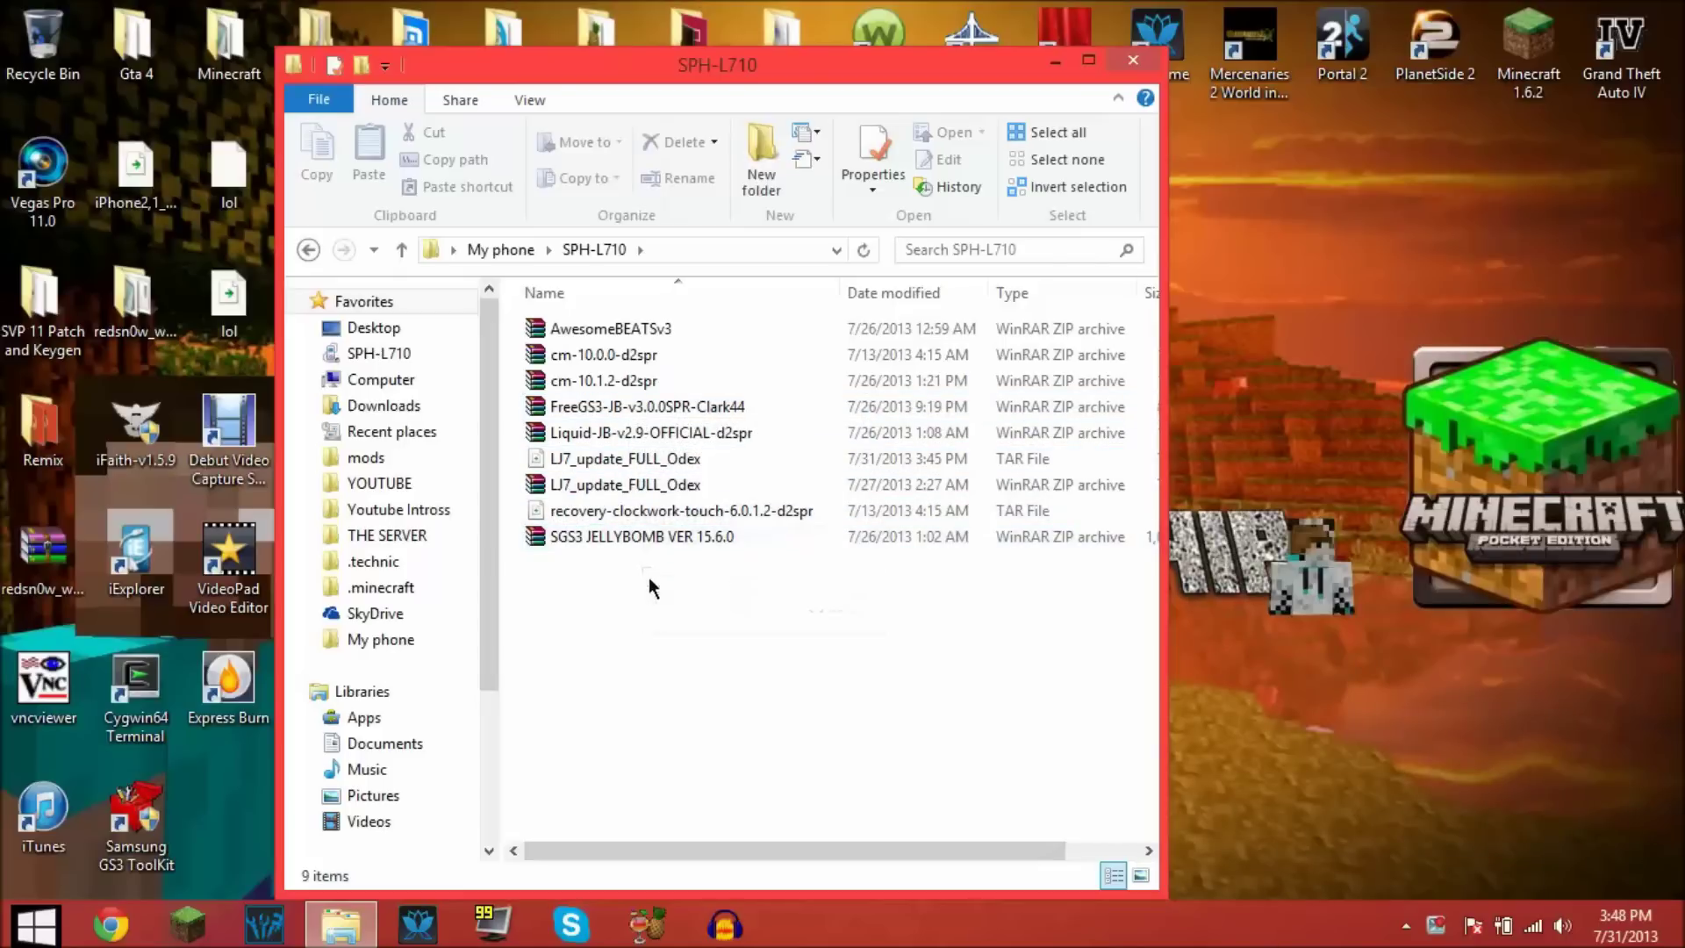
drag(503, 551, 976, 764)
drag(608, 671, 706, 632)
Step: Return to My phone and launch Odin3 v3.07 from the Odin3_v3.07 folder
click(309, 250)
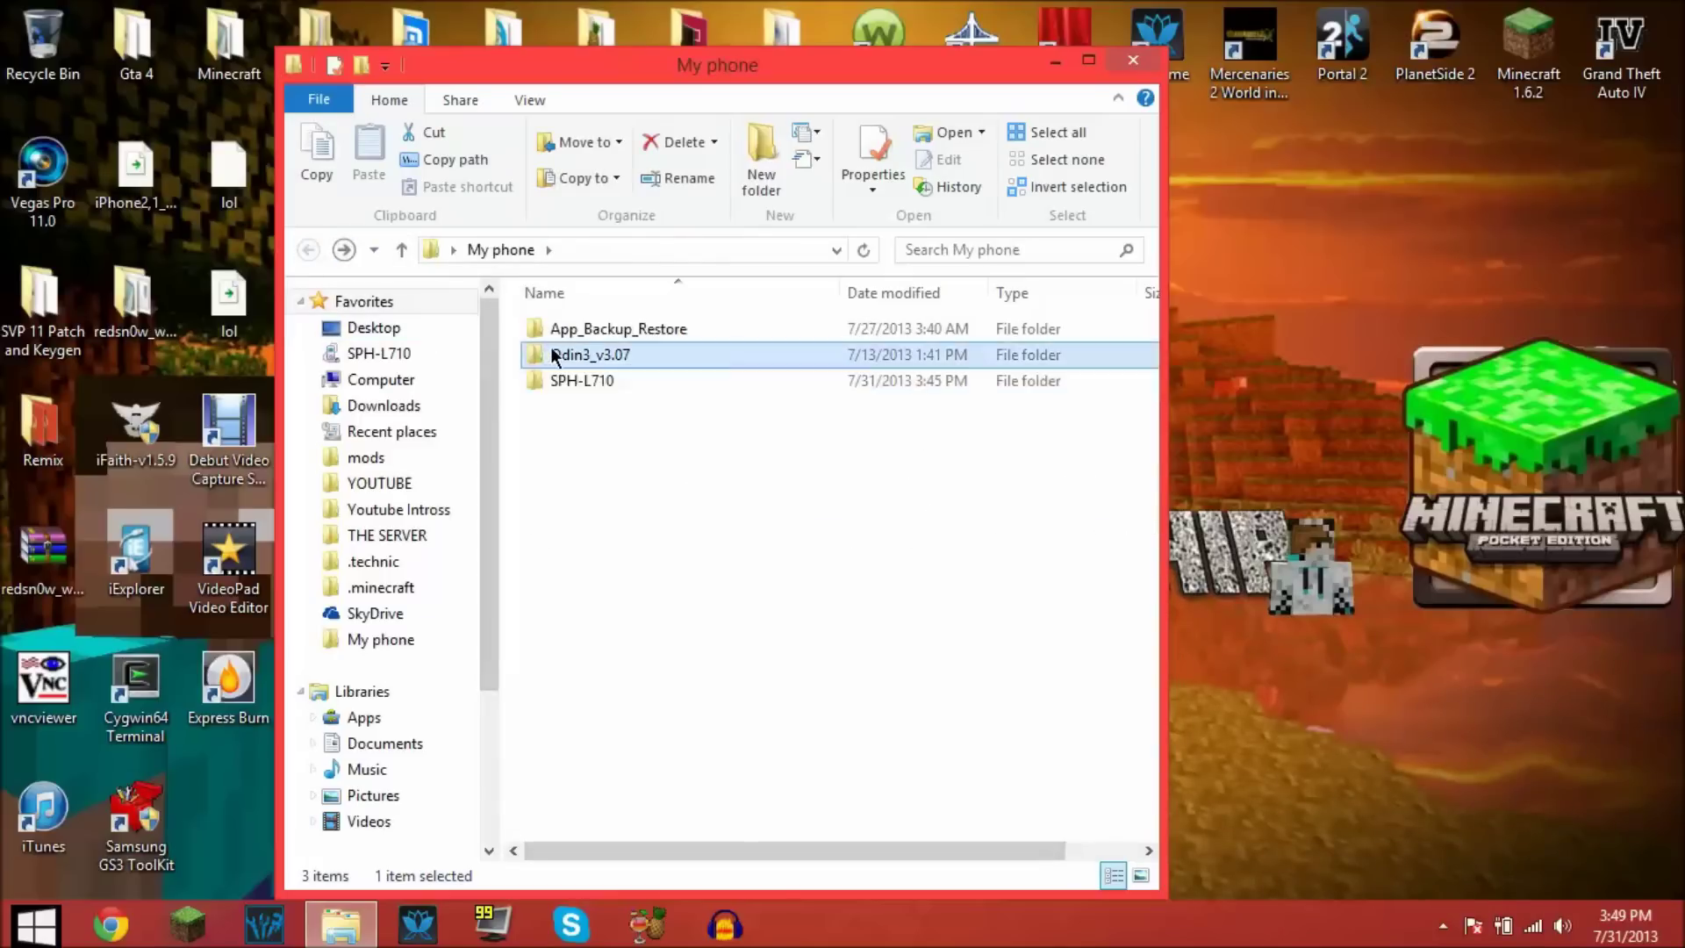
double_click(550, 347)
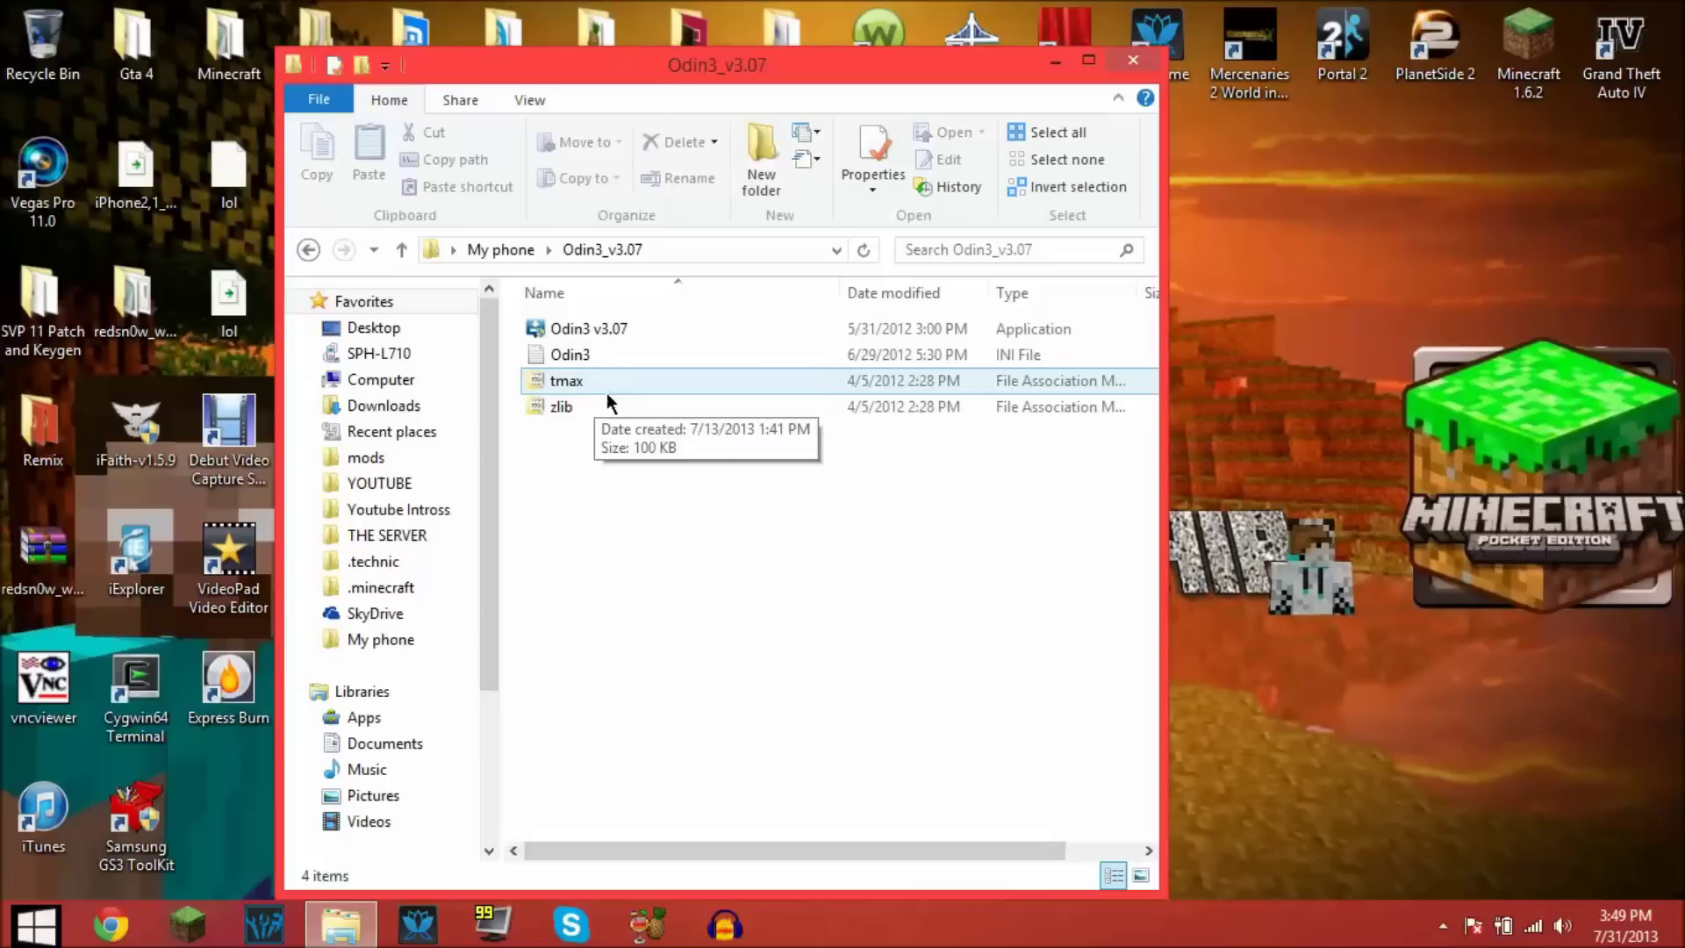
double_click(617, 330)
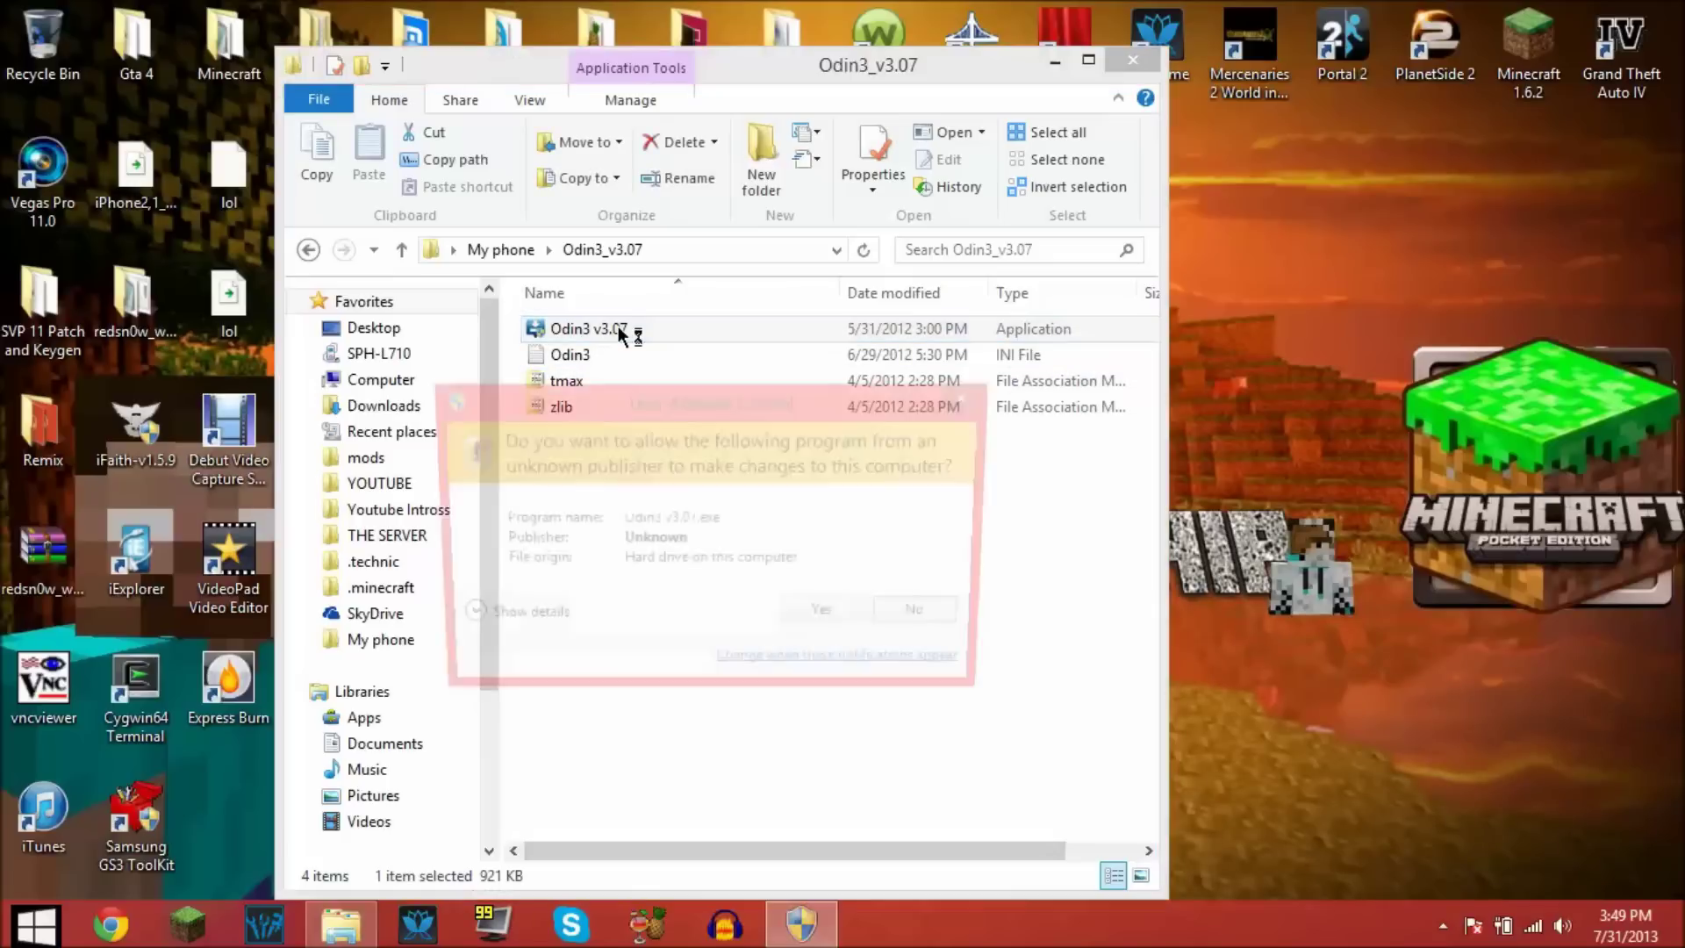
Step: Allow Odin3 admin rights and browse the PDA file chooser to My phone > SPH-L710
click(811, 621)
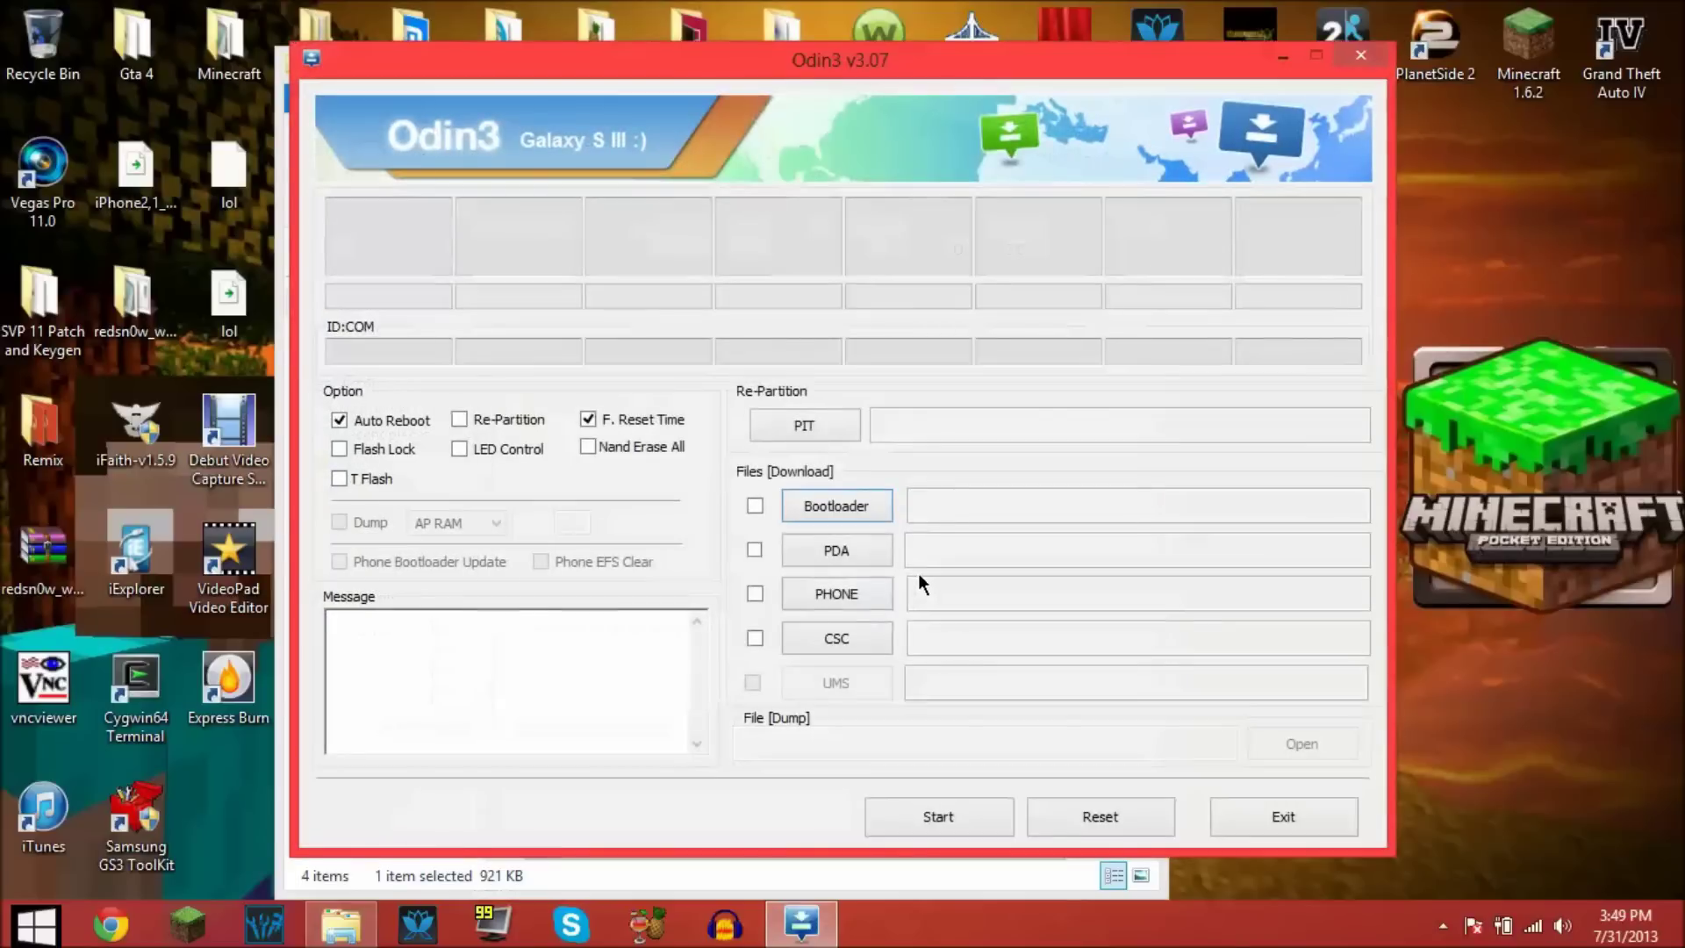
click(869, 545)
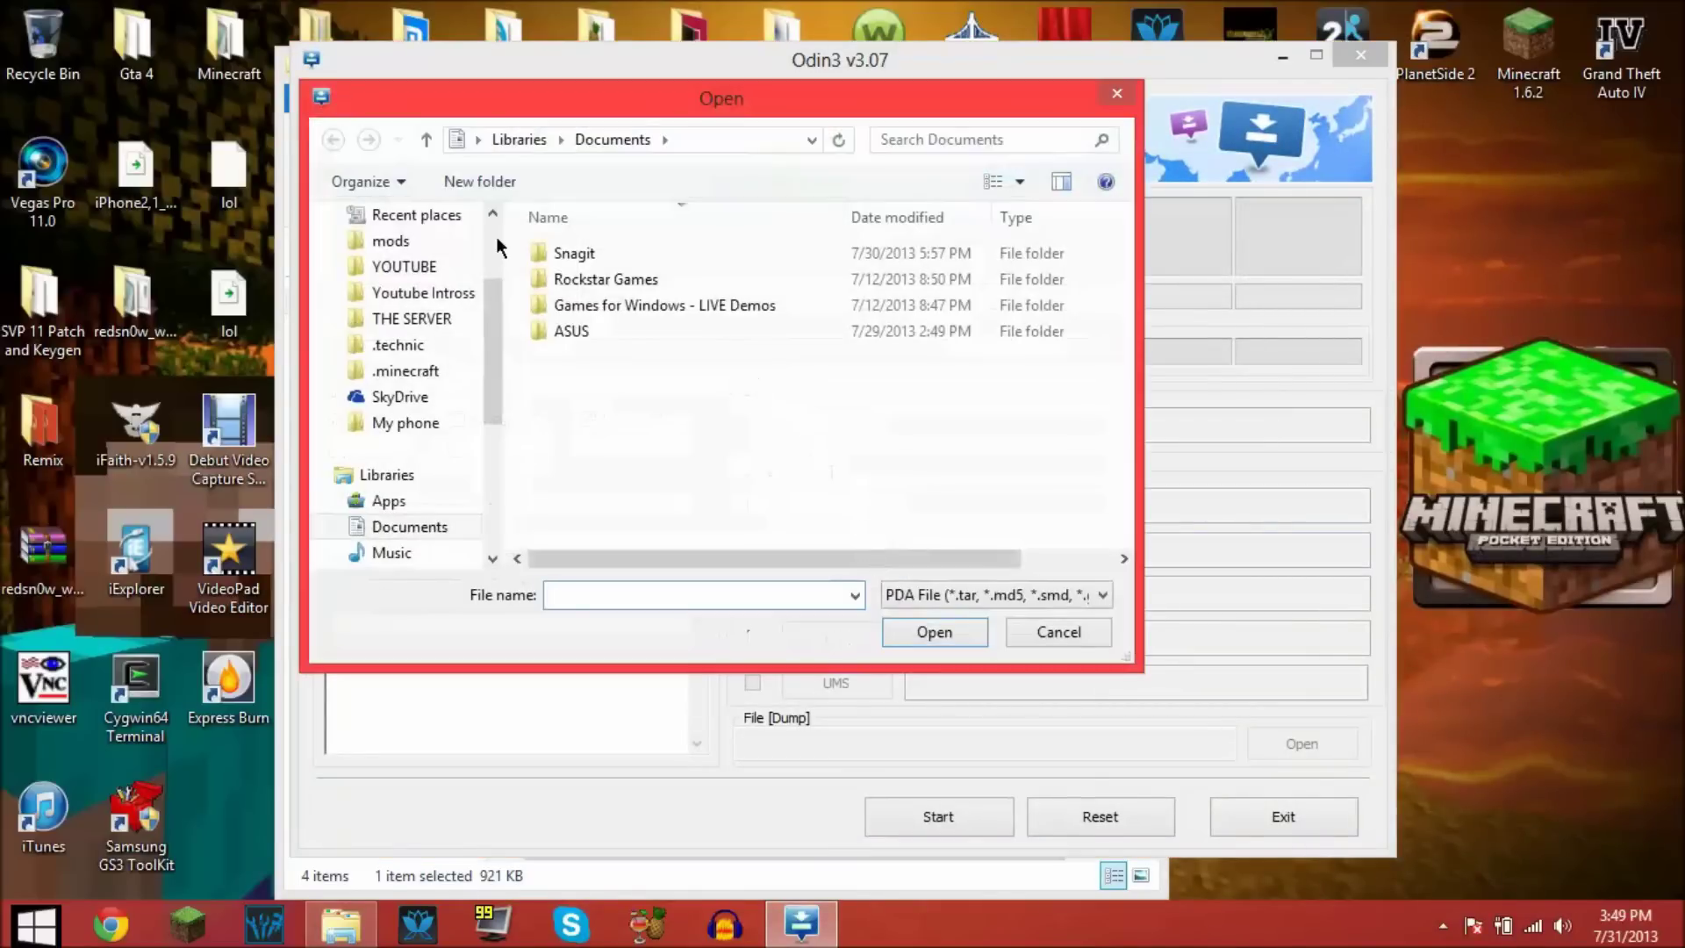
scroll(486, 297, up, 2)
click(434, 252)
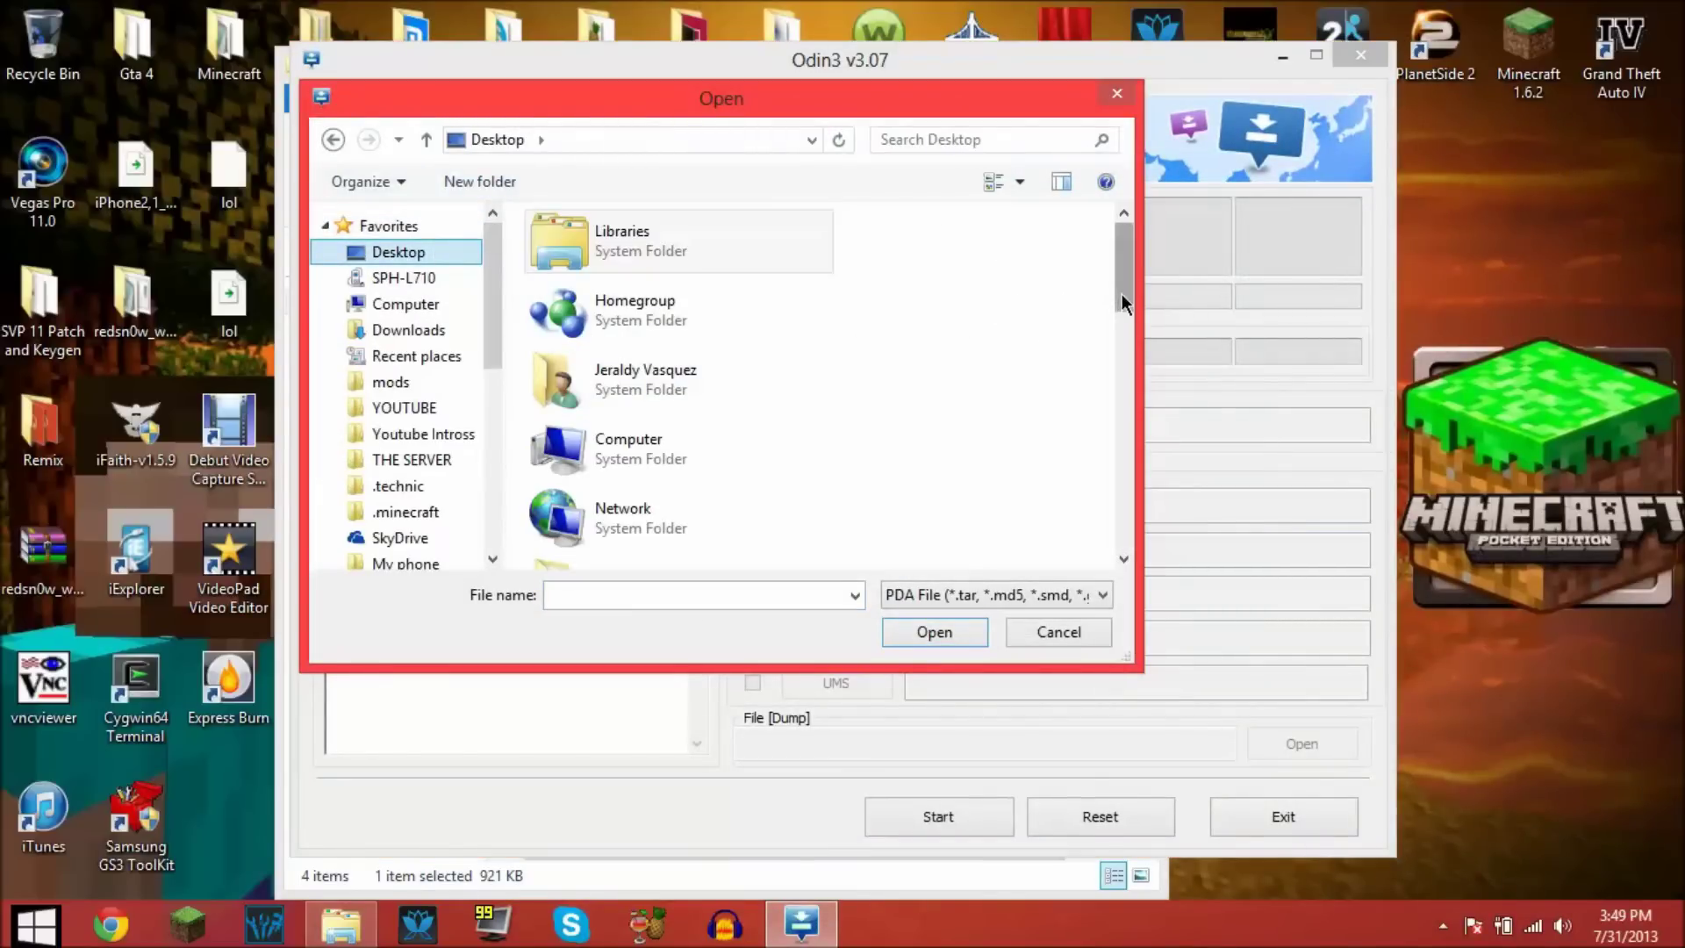
drag(1122, 293, 1123, 408)
double_click(766, 525)
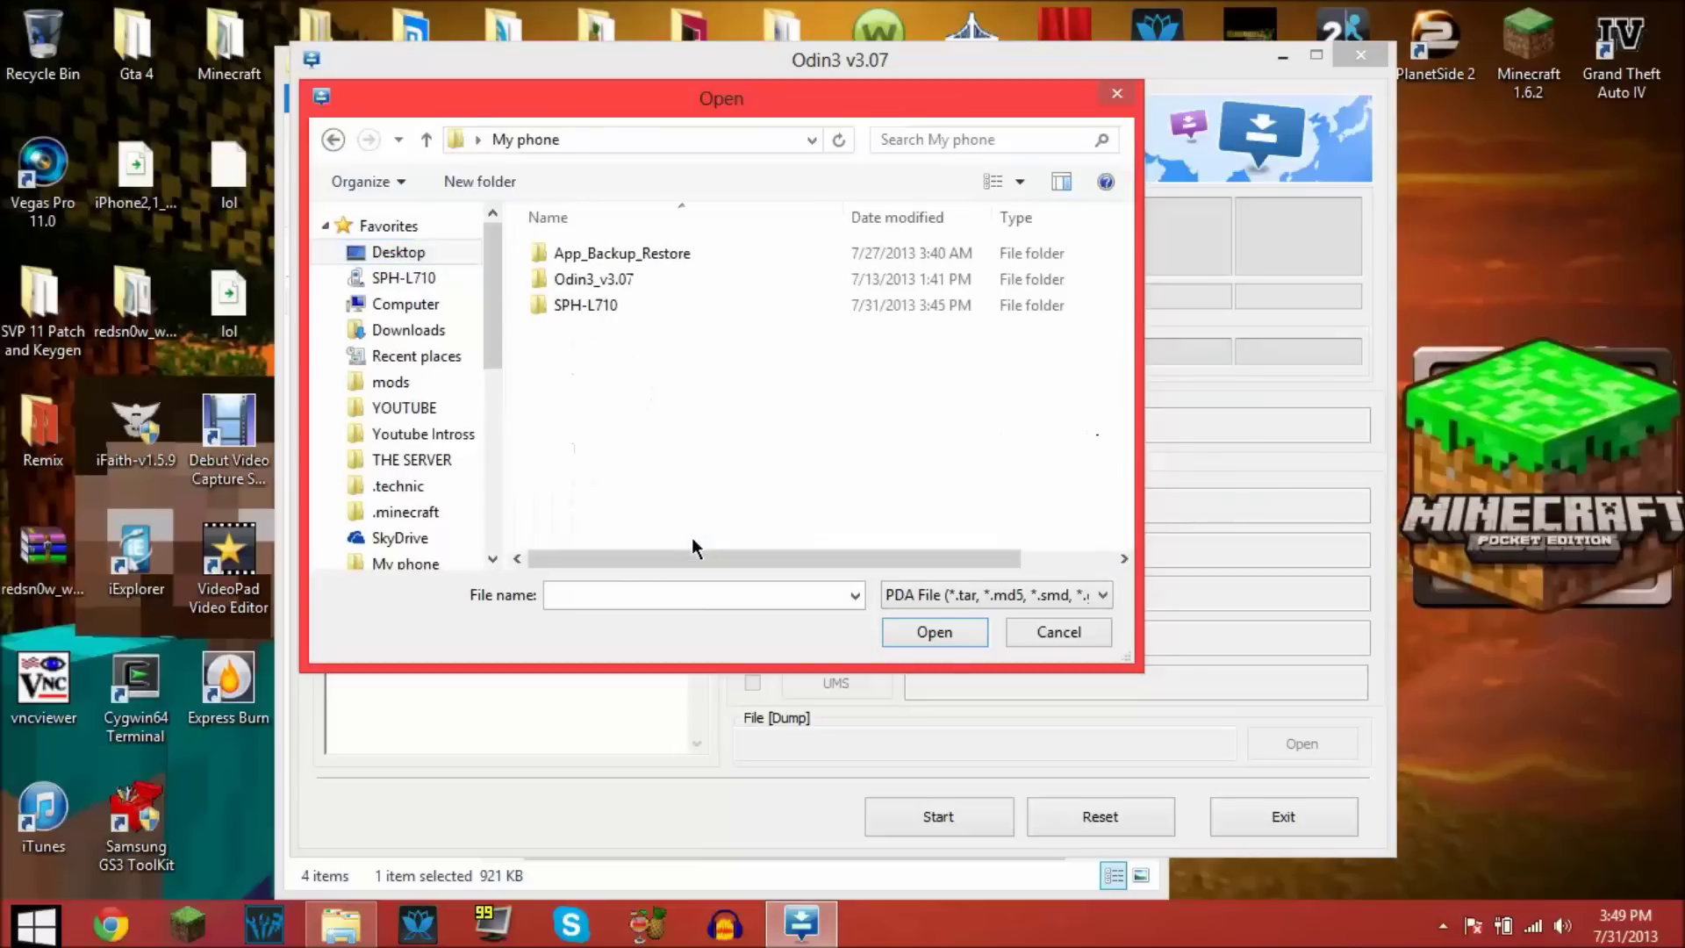
double_click(647, 309)
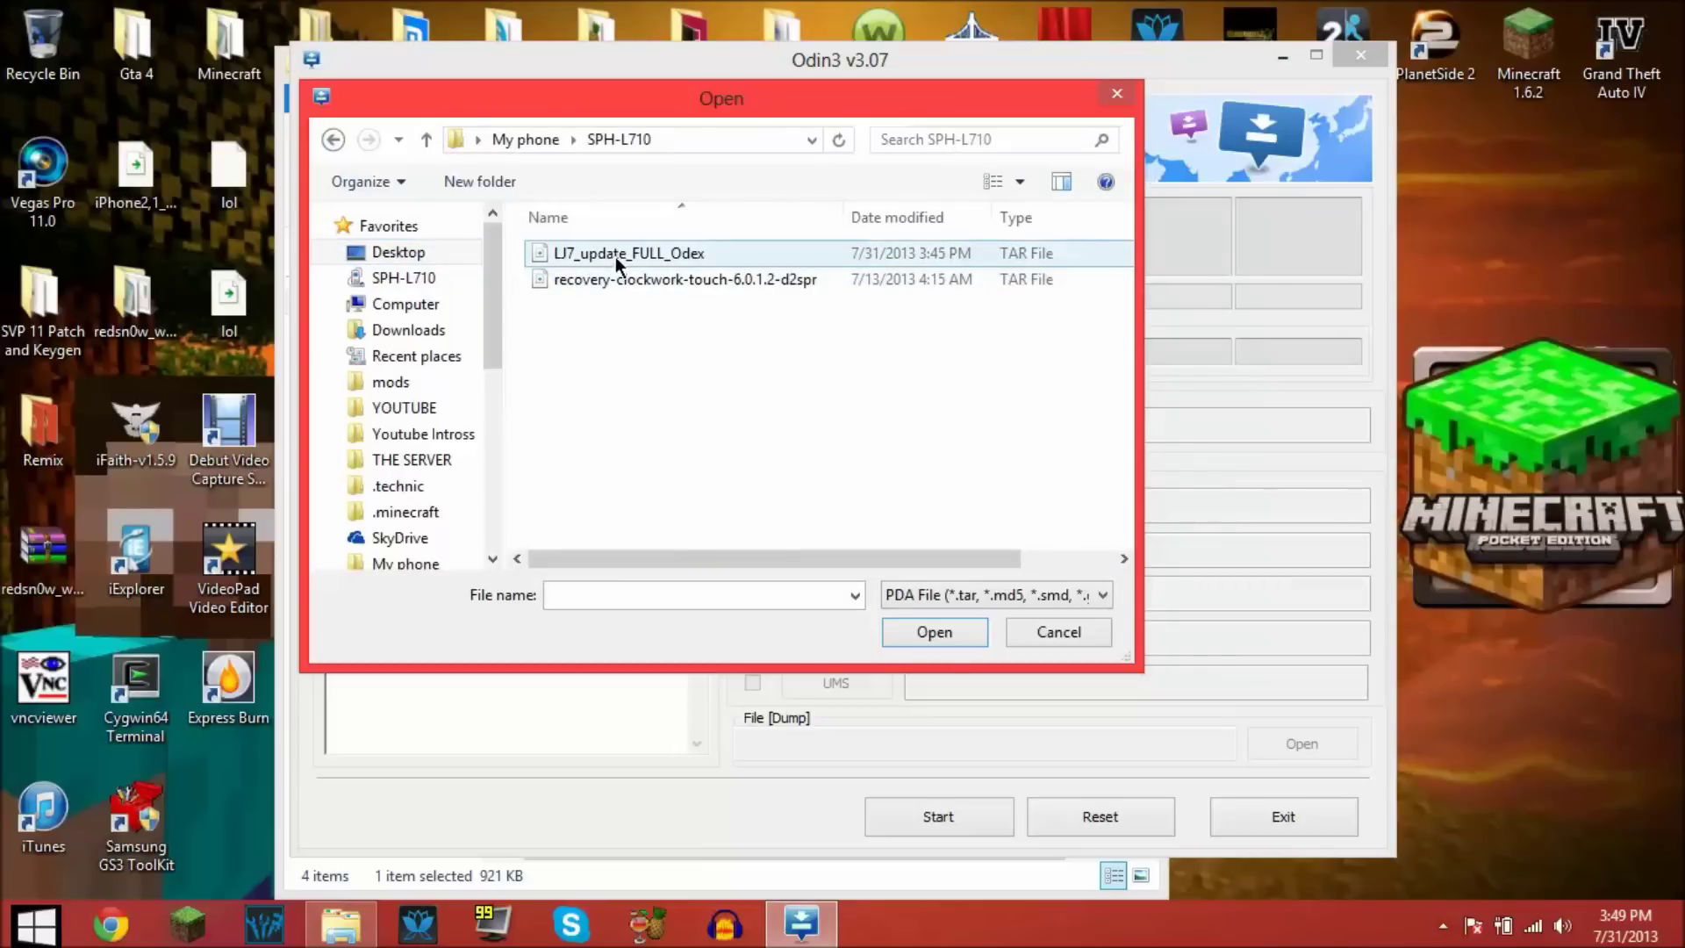
Step: Check the PDA slot's accepted file types, then cancel without loading and close Odin3
click(1002, 590)
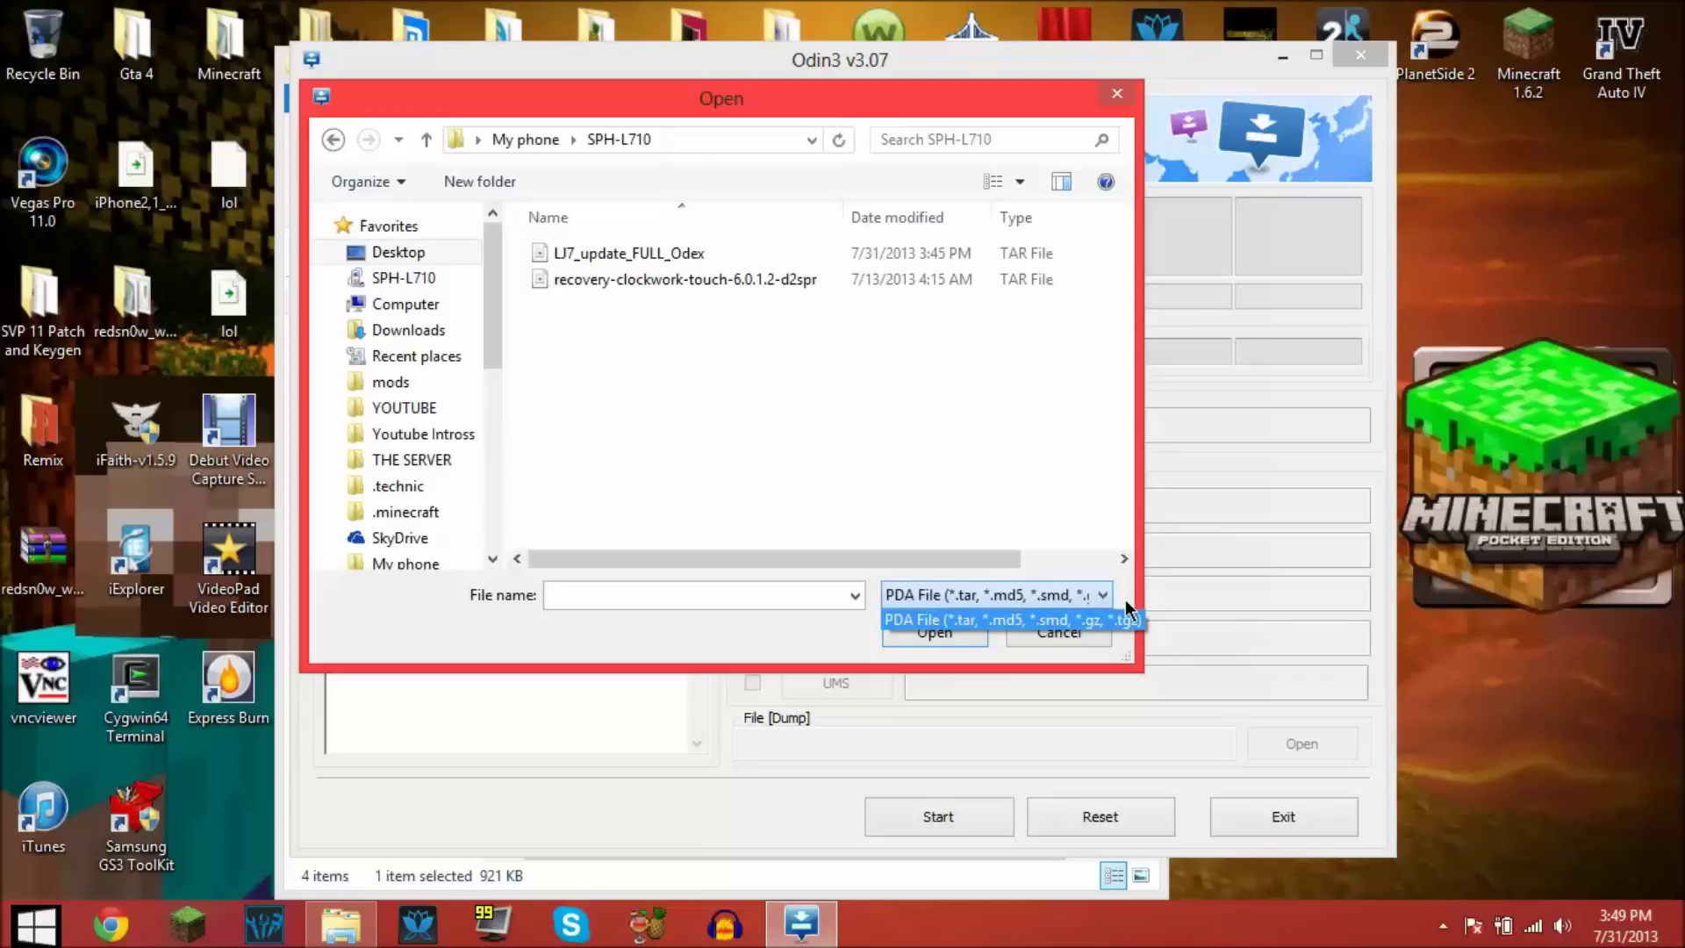
click(863, 392)
click(1123, 95)
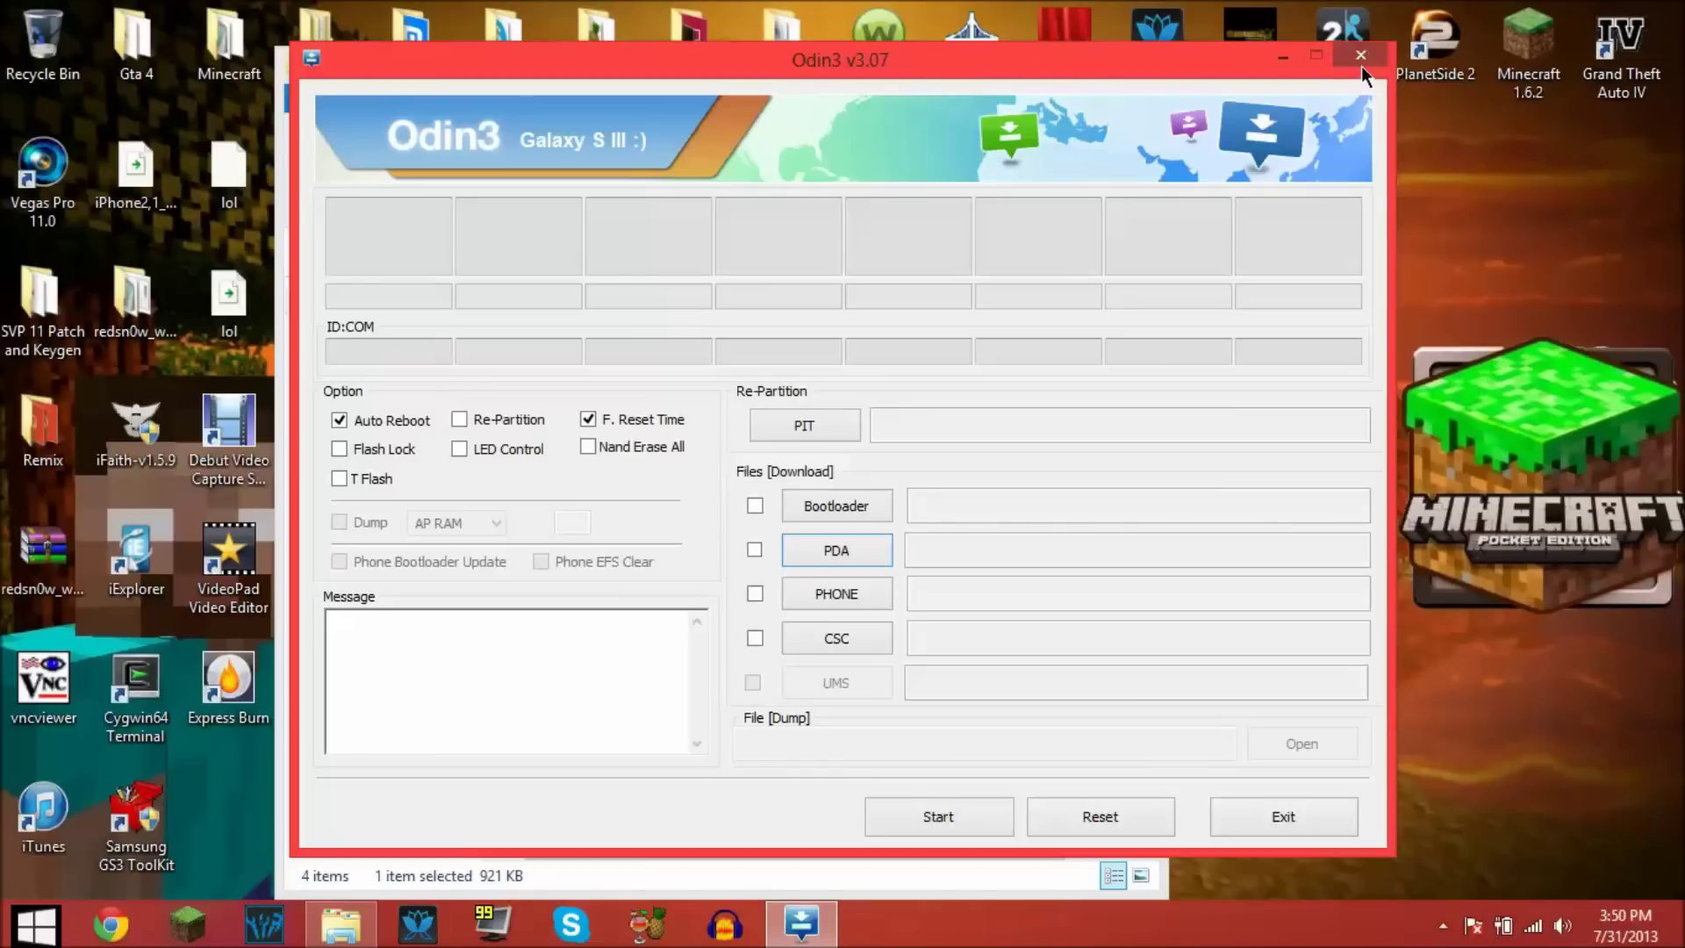
click(1360, 59)
Step: Close File Explorer and launch 7-Zip File Manager from the Start screen
click(1132, 60)
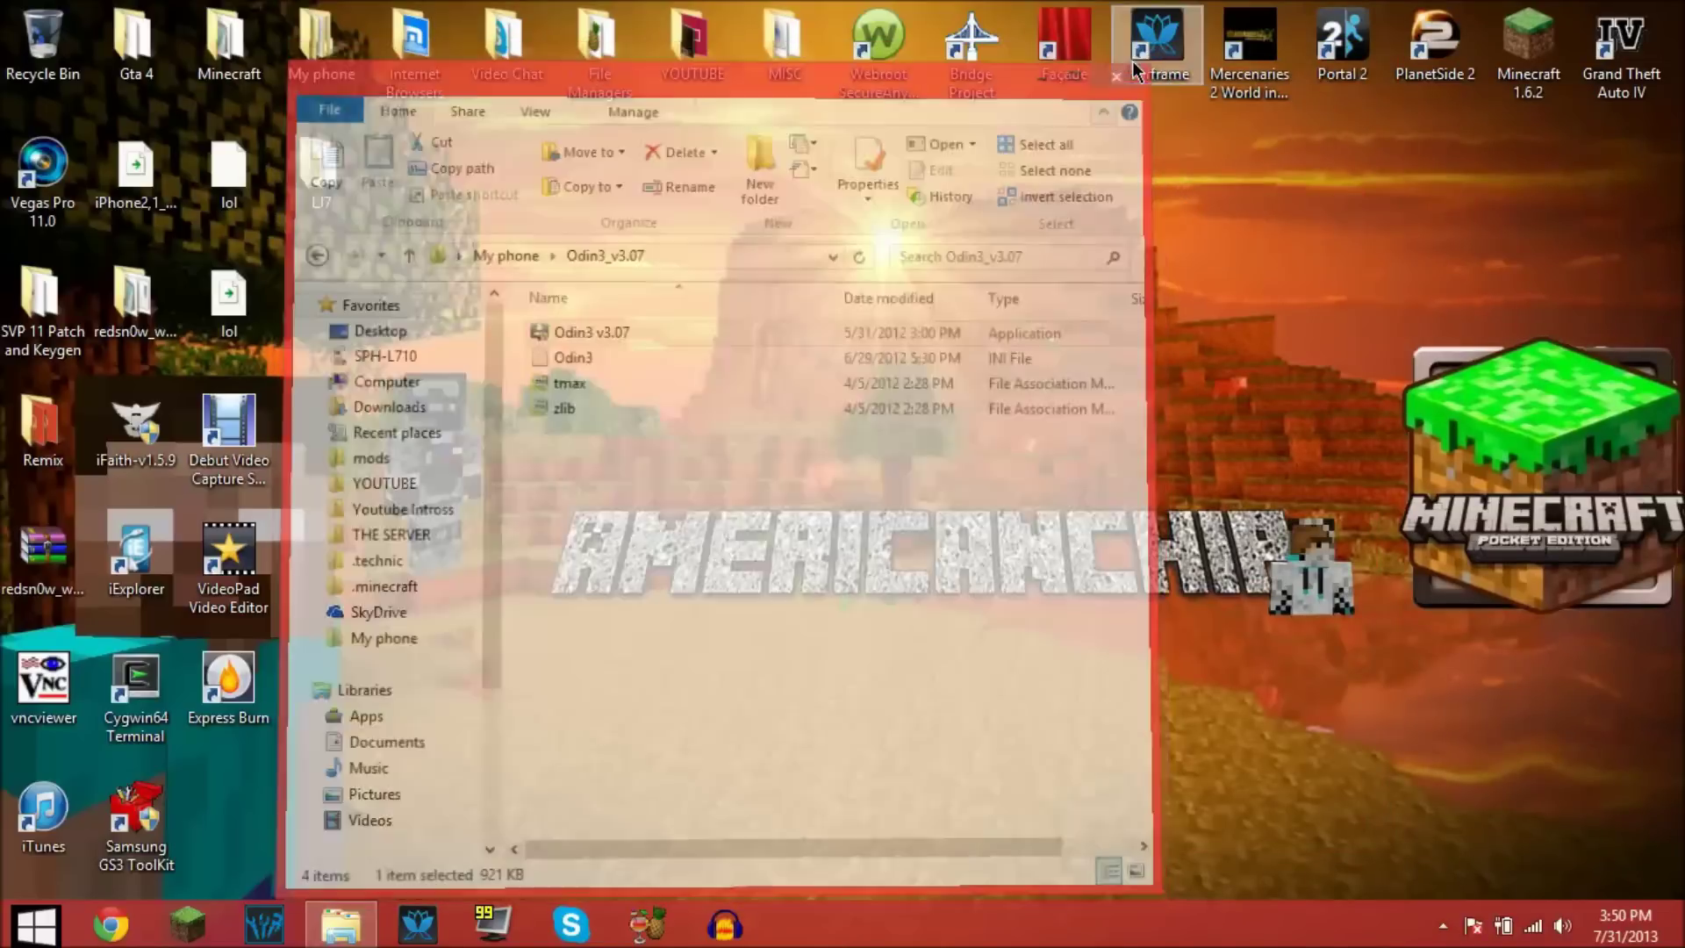
click(35, 923)
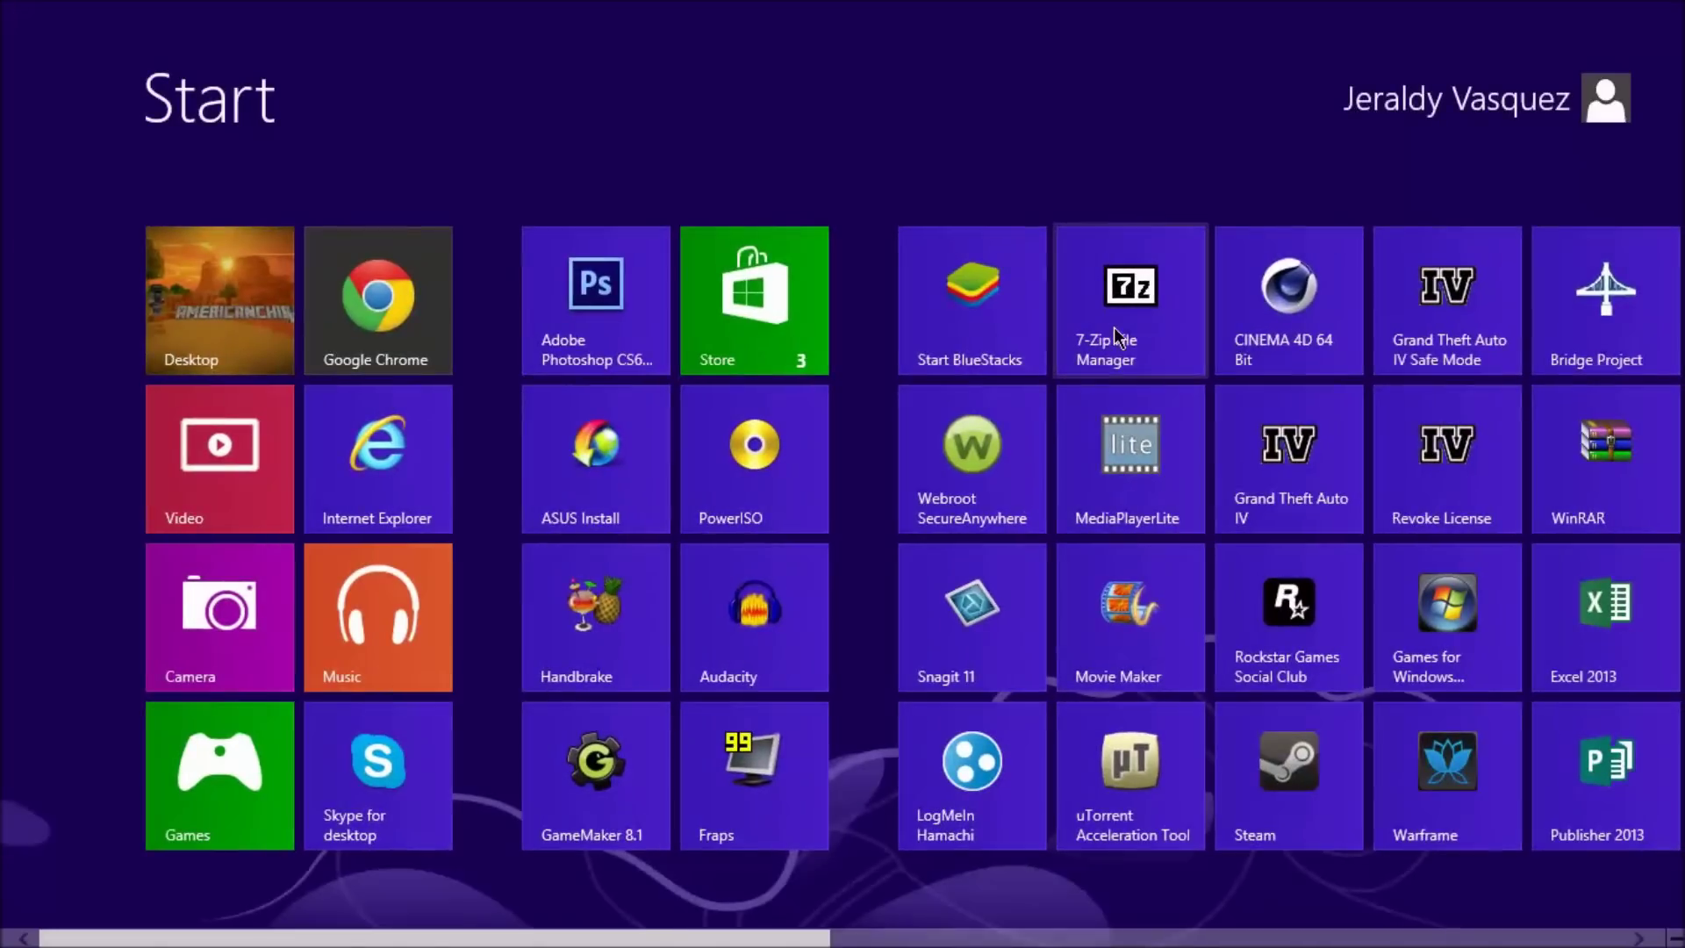
key(super)
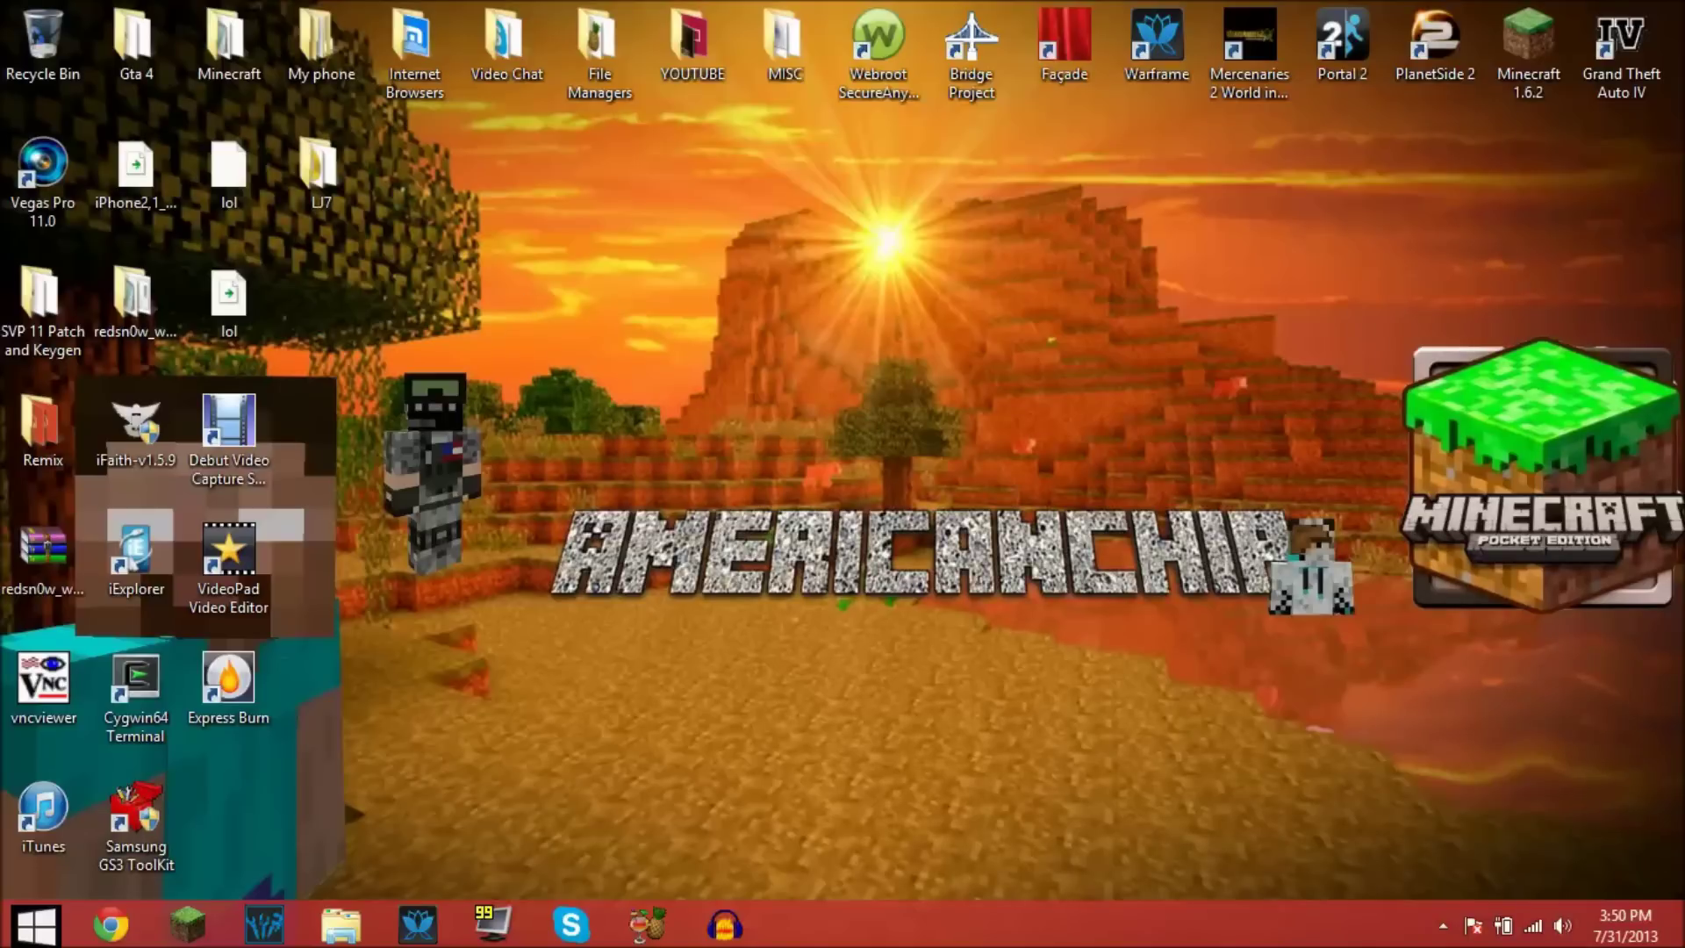
drag(1680, 120, 602, 691)
key(super)
click(1077, 272)
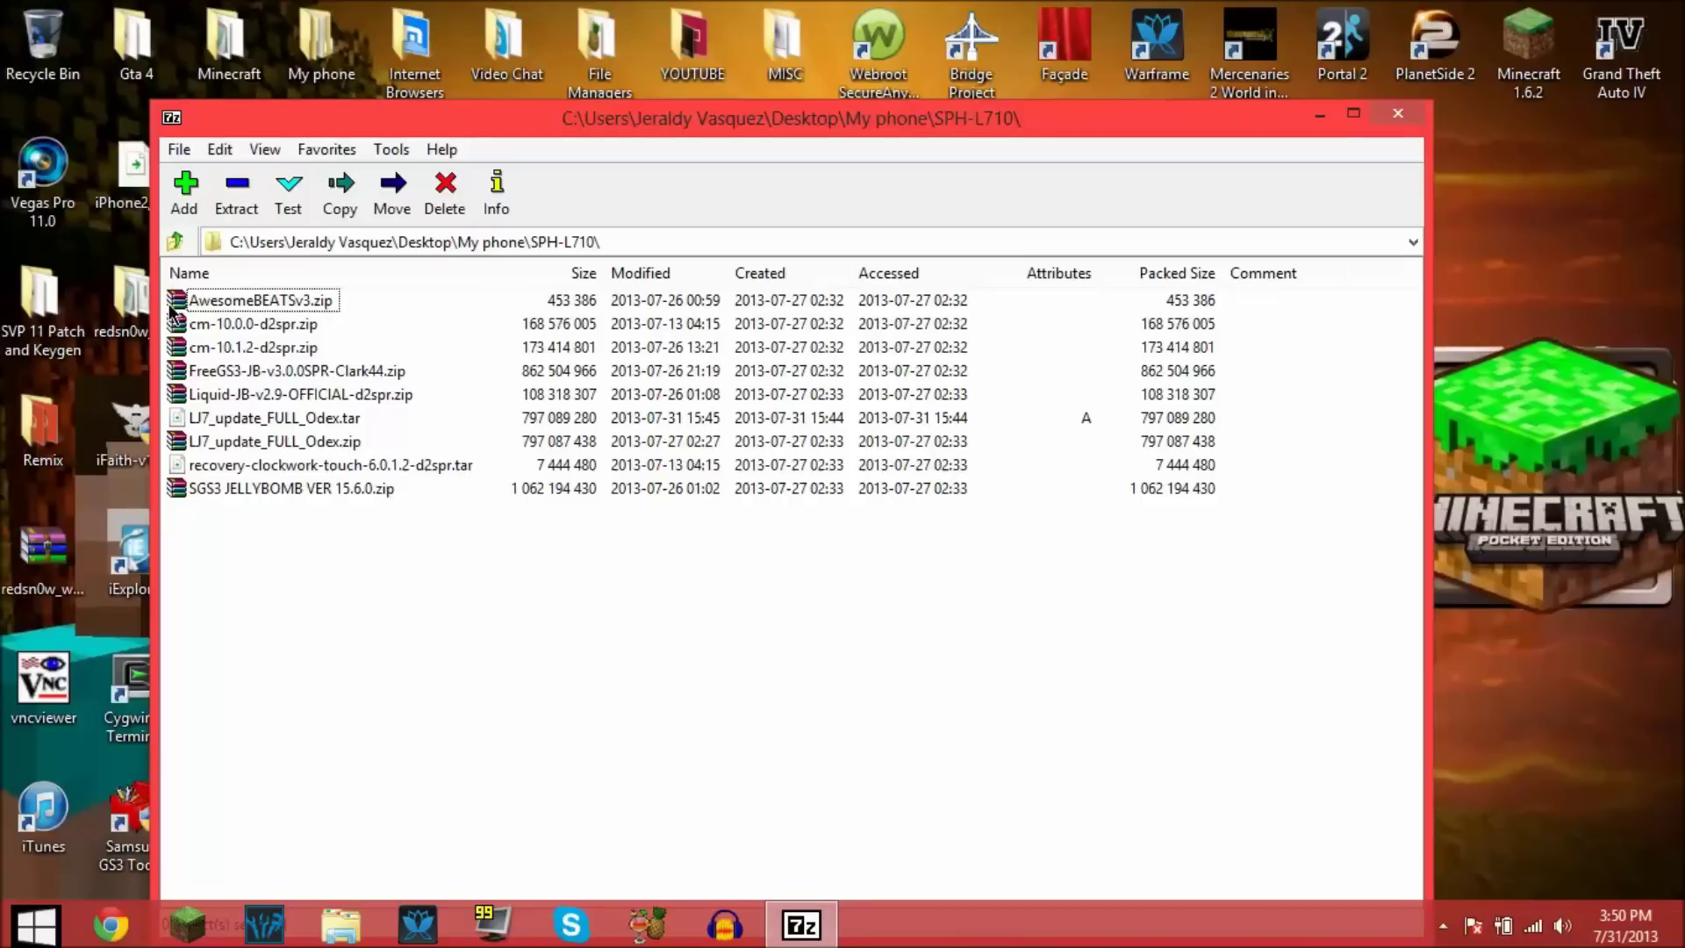
Step: Dismiss the no-files-selected error and select the FreeGS3-JB-v3.0.0SPR-Clark44.zip ROM
click(202, 189)
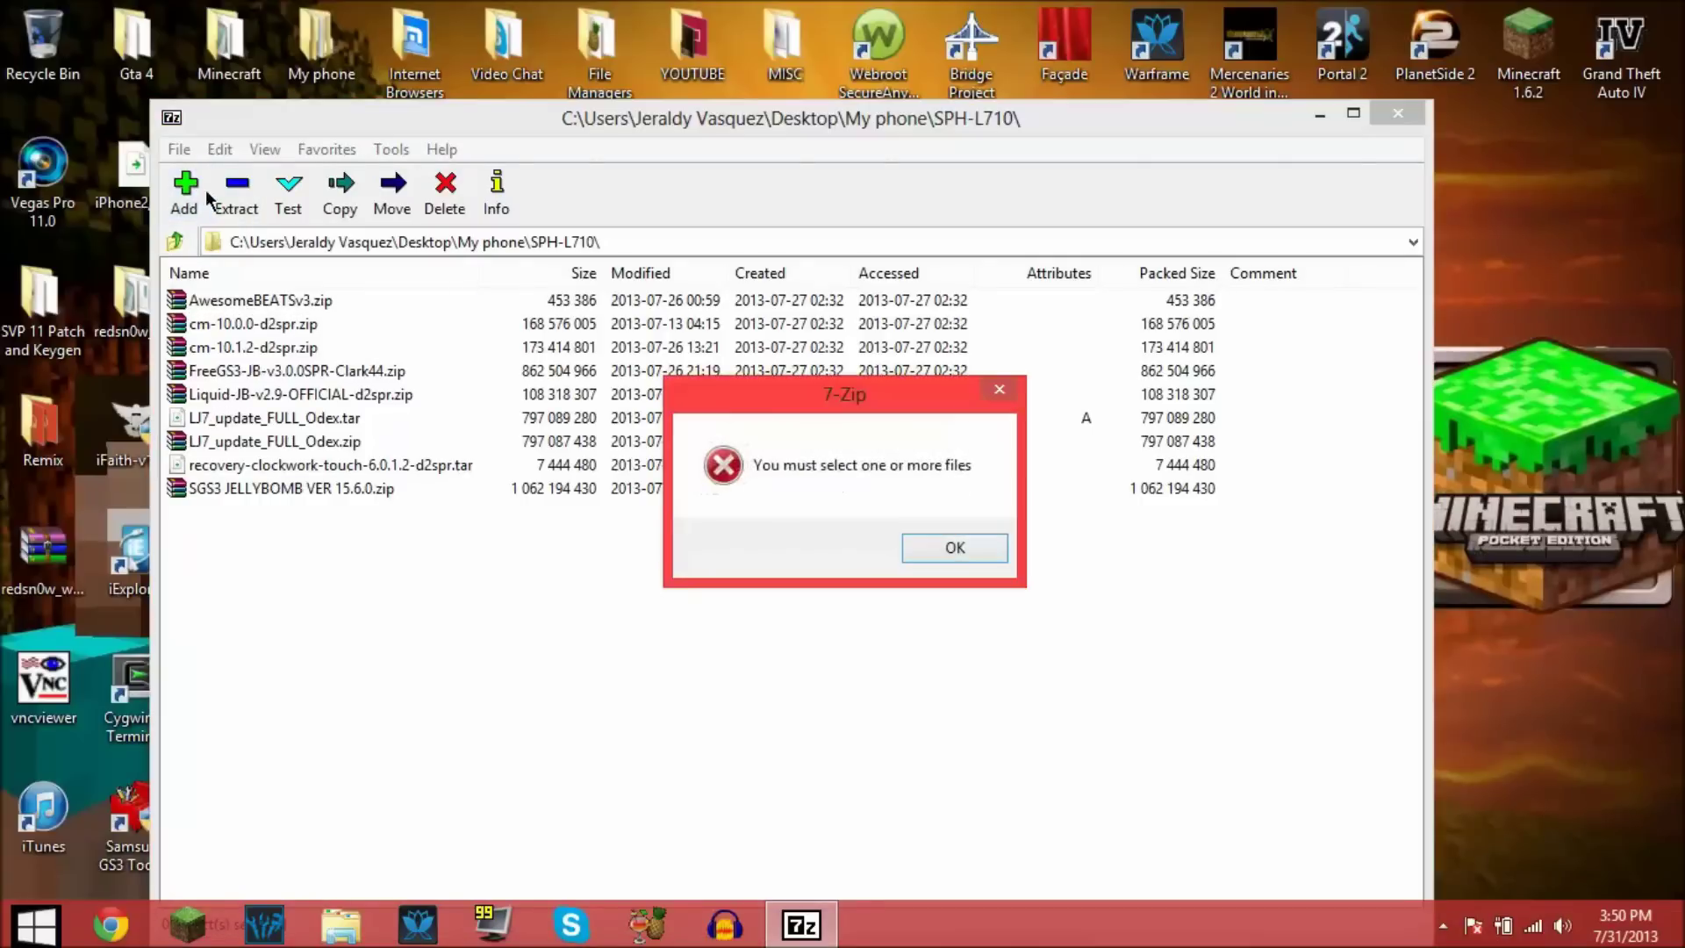
click(1000, 389)
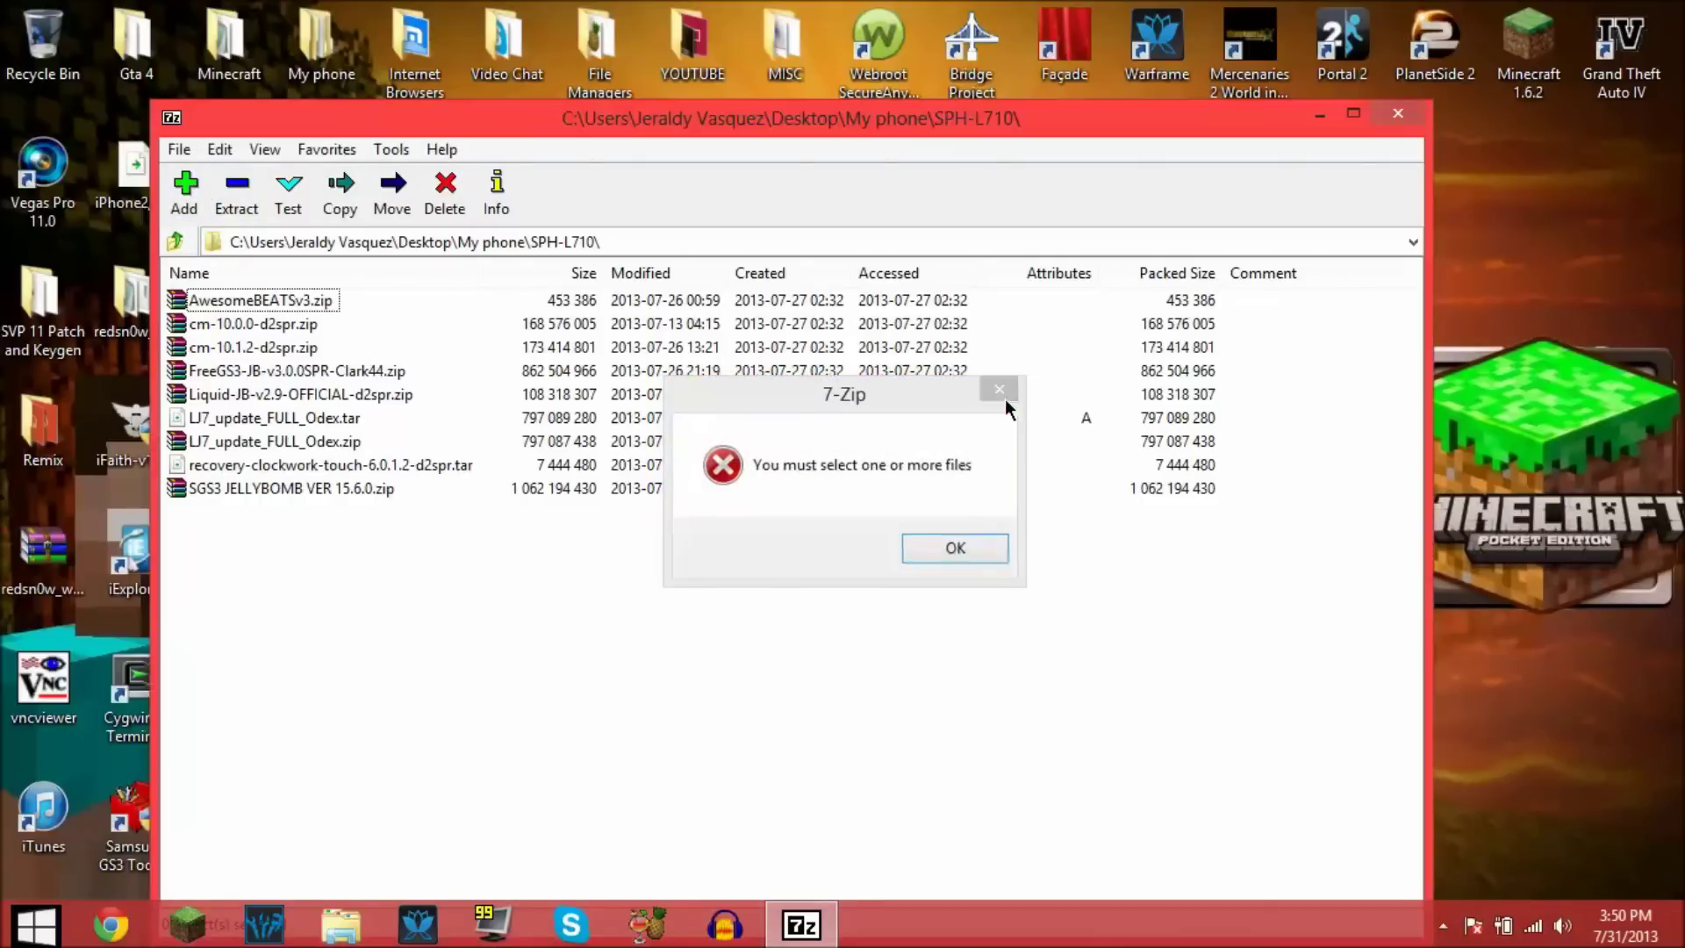
click(226, 421)
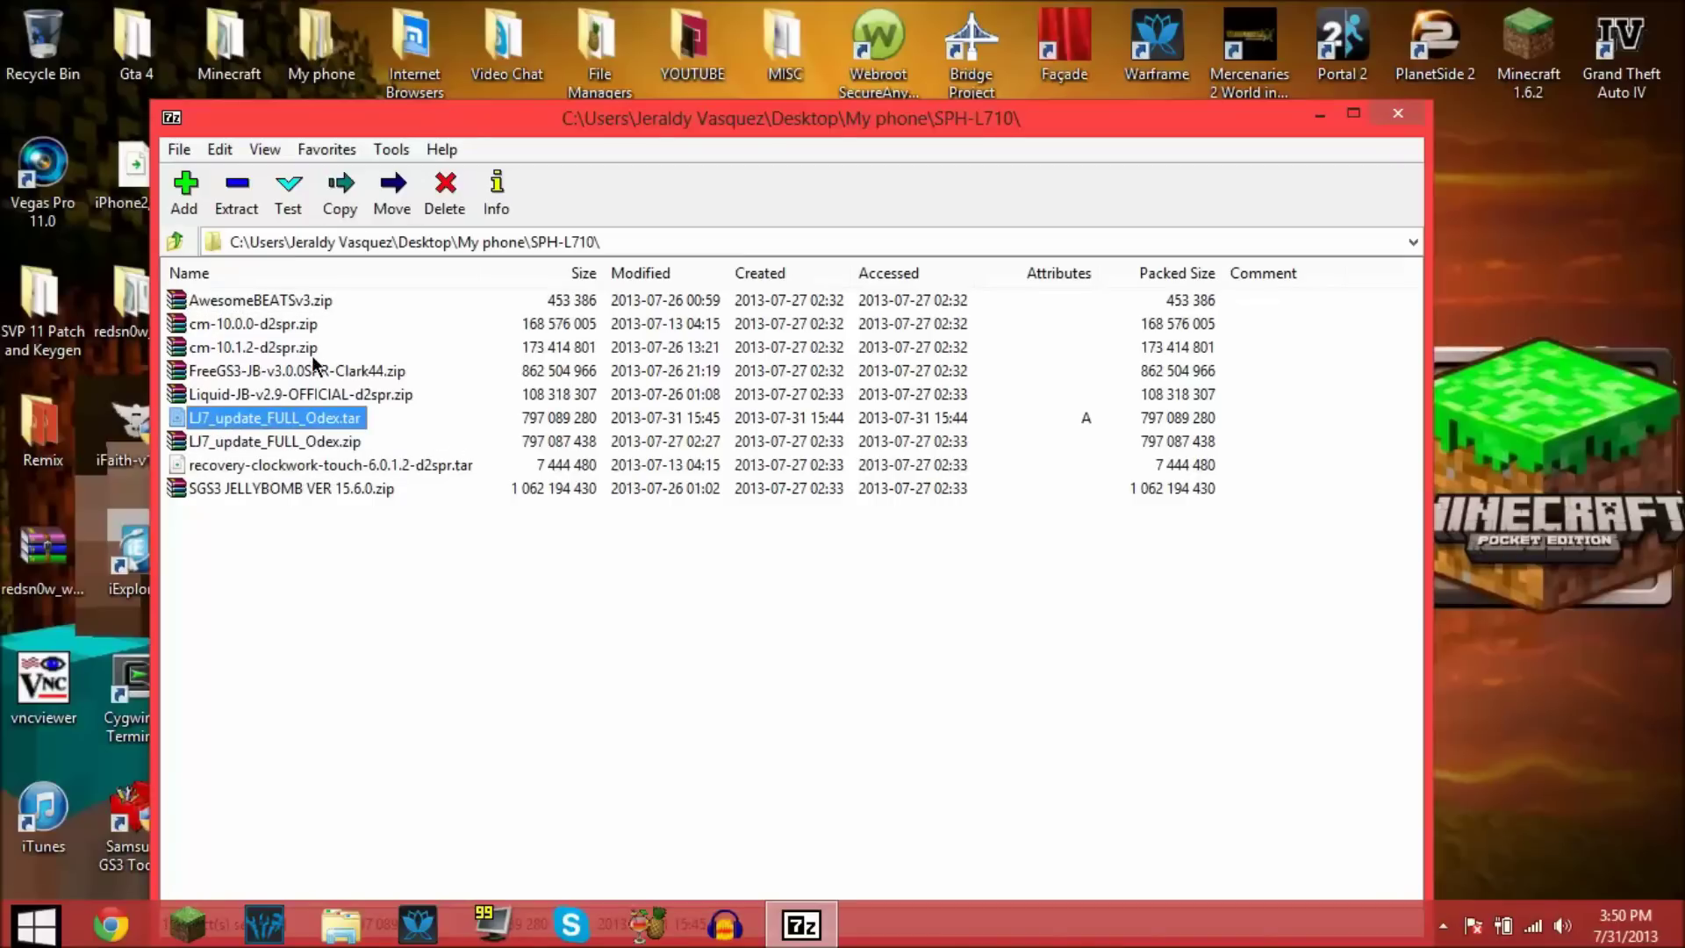
click(259, 372)
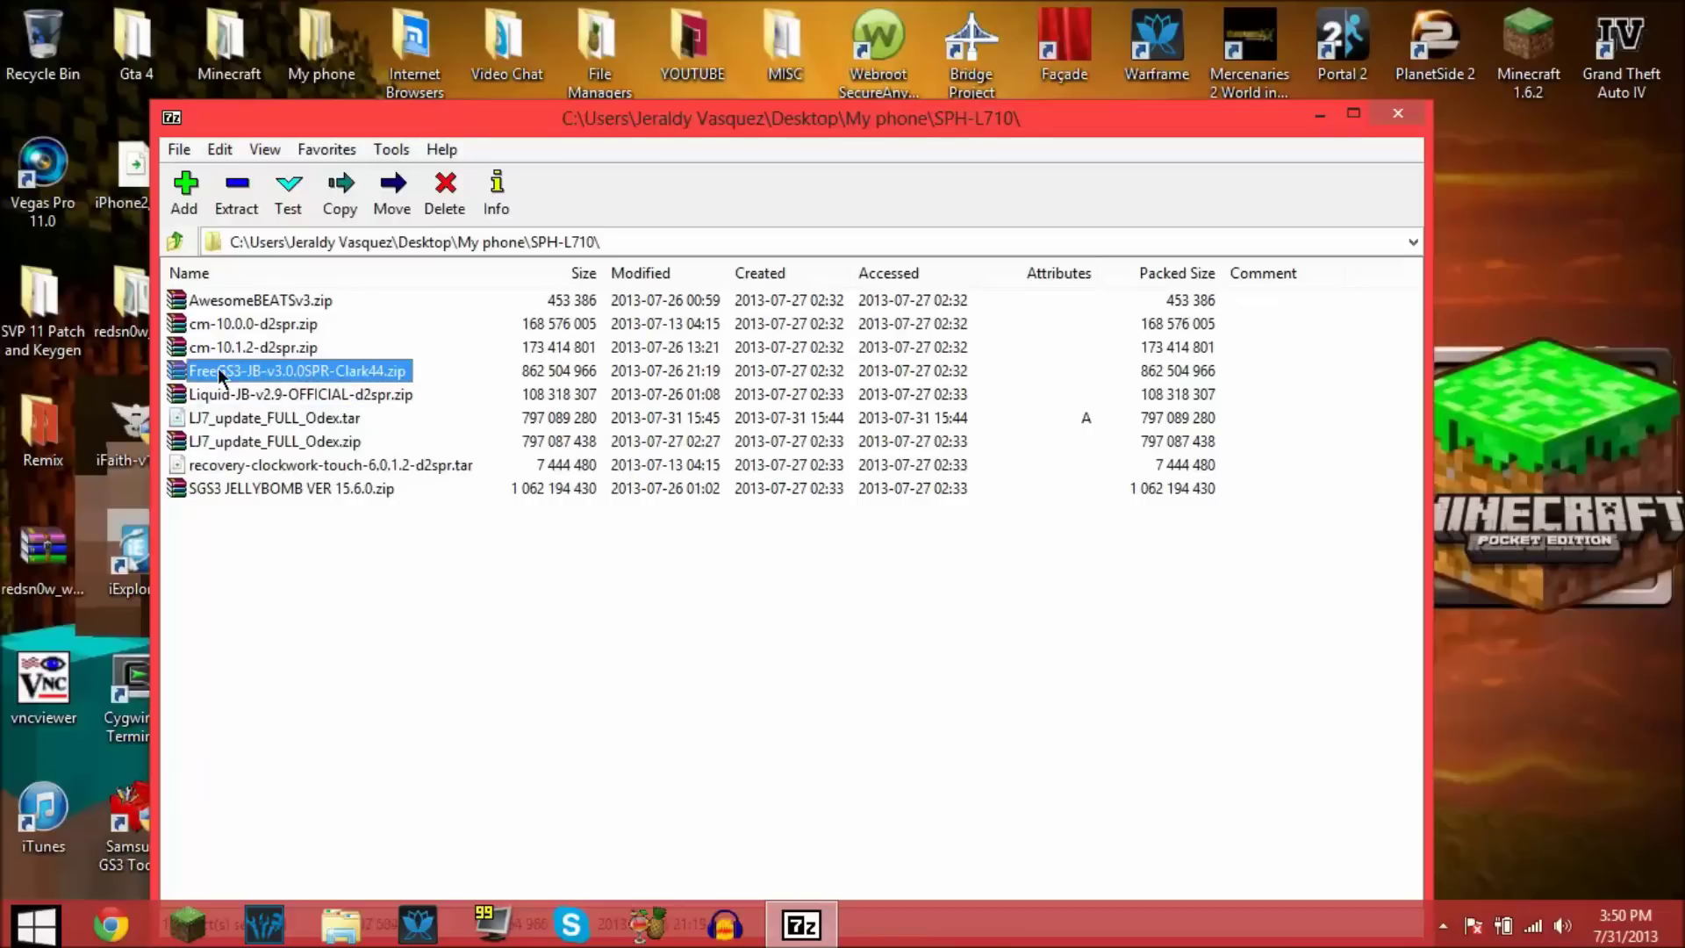
Step: Pack the ROM zip into a tar-format archive, FreeGS3-JB-v3.0.tar, and select the result
click(190, 200)
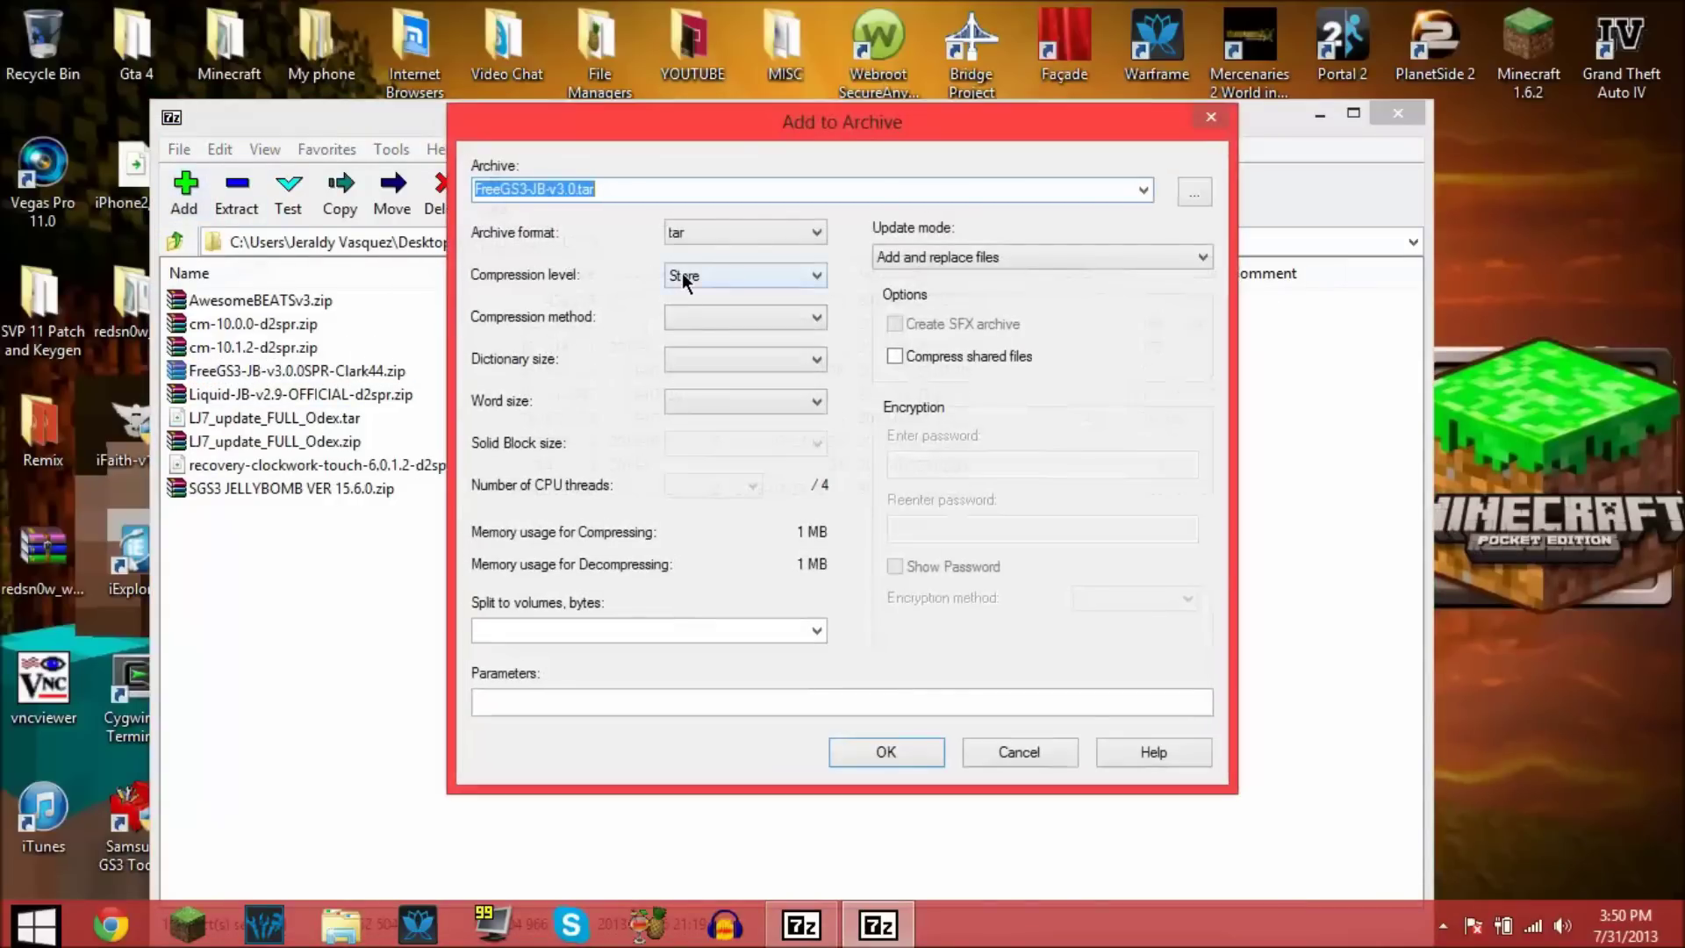
click(702, 244)
click(709, 253)
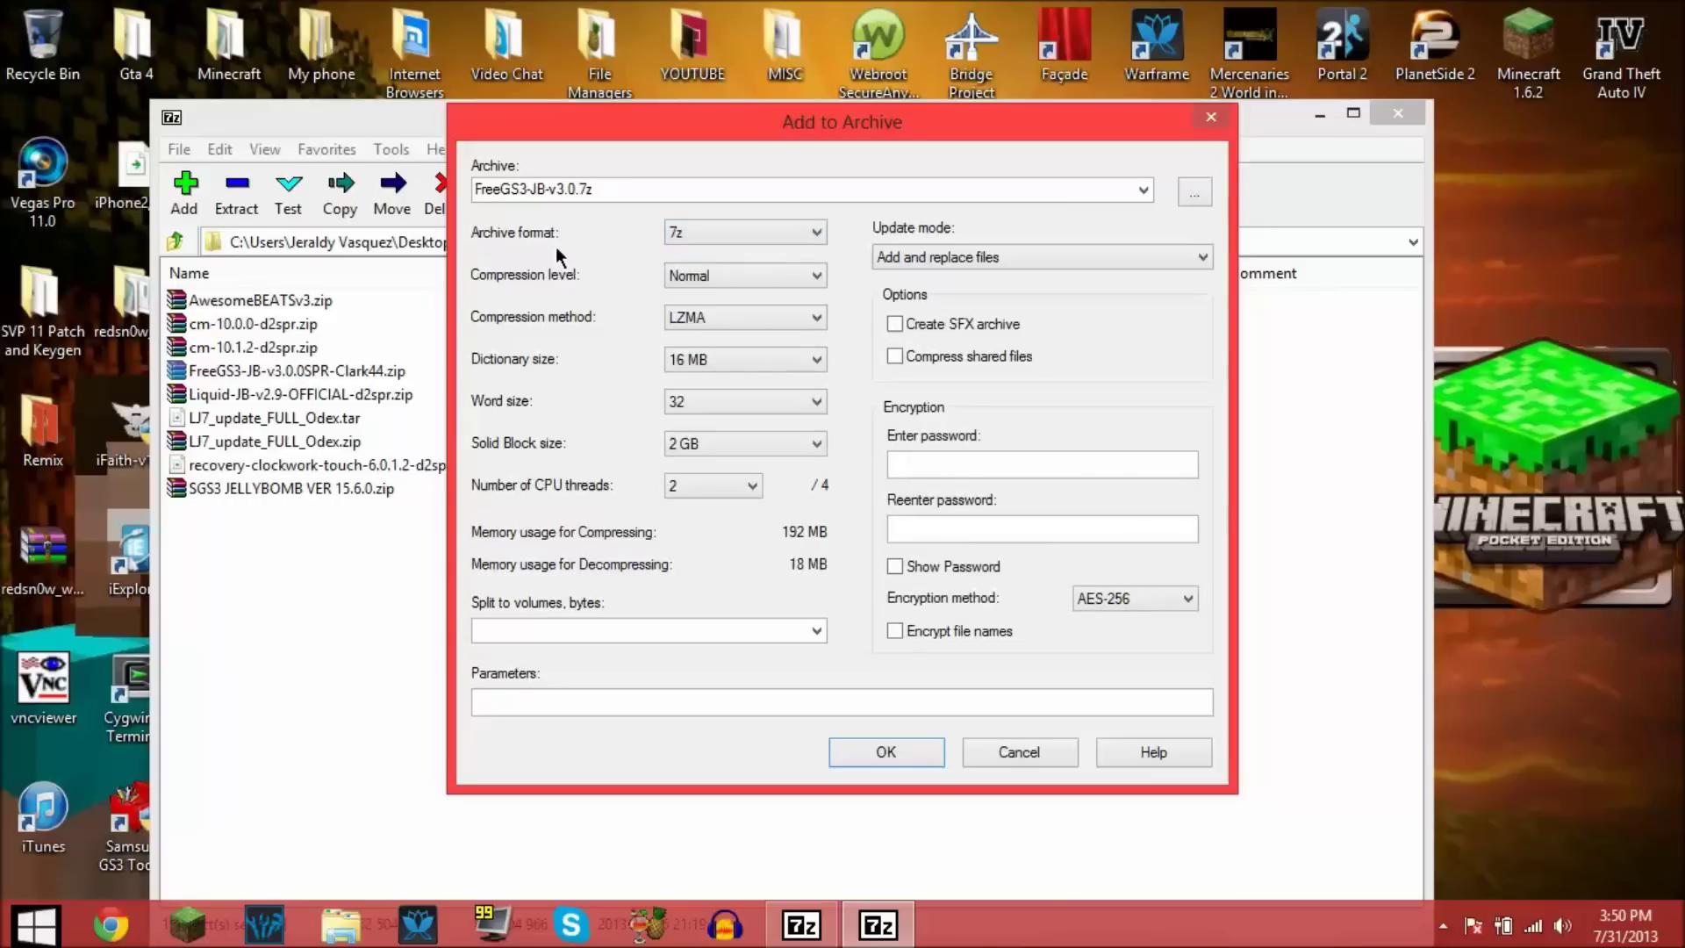
click(691, 238)
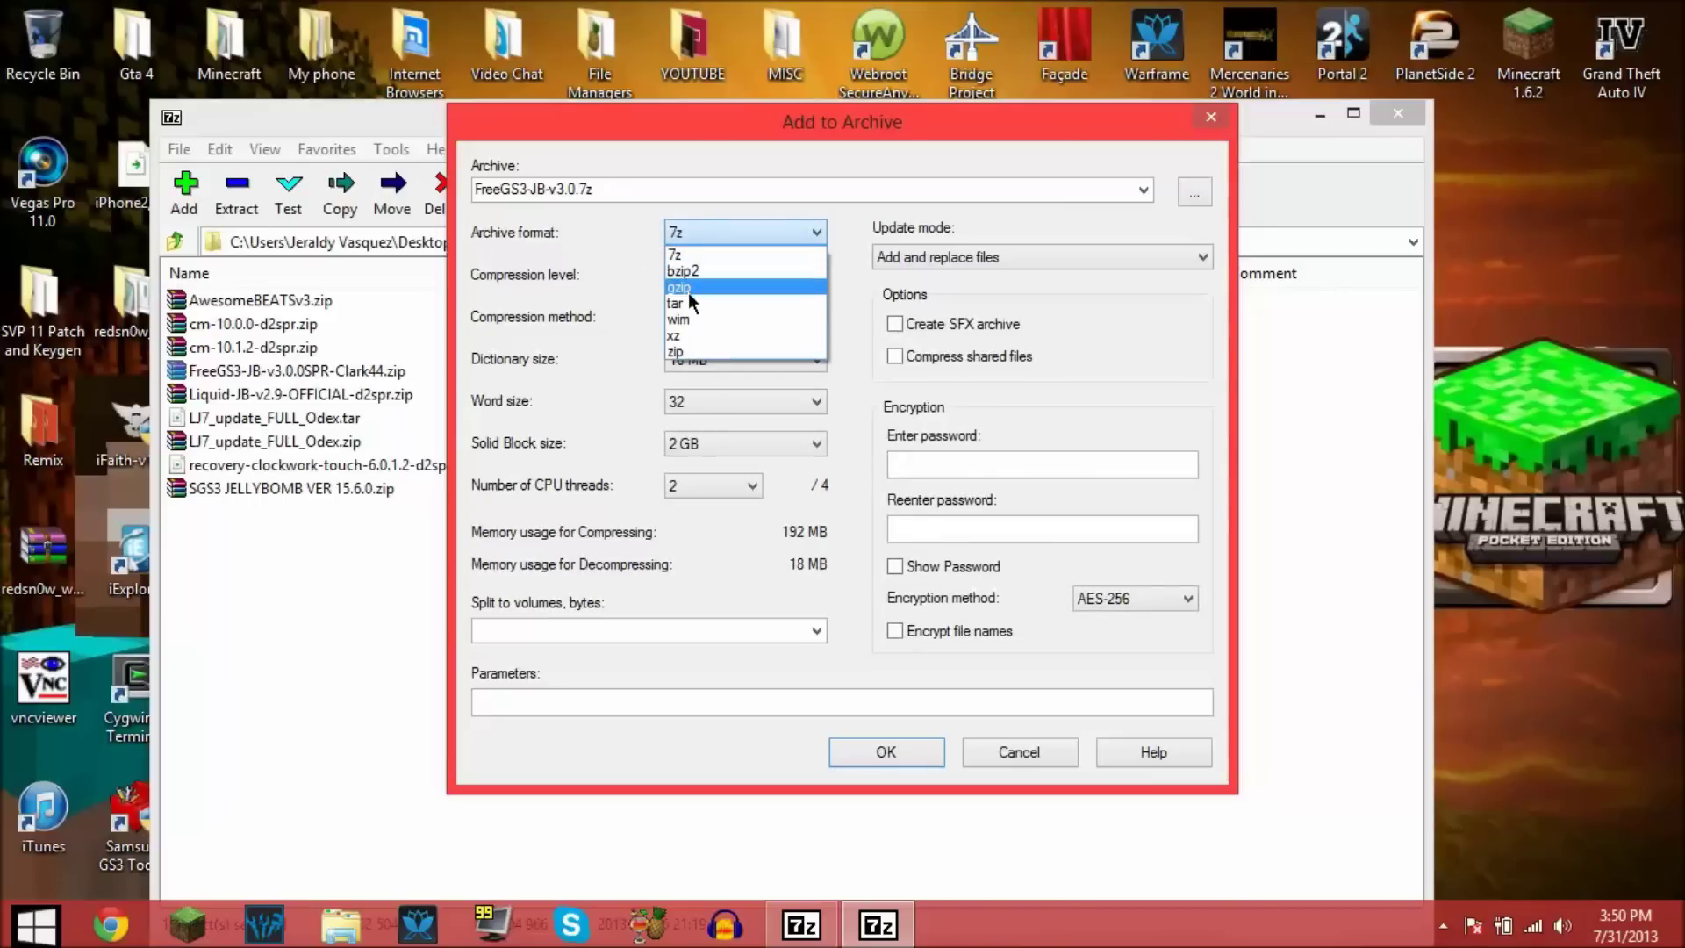
click(692, 304)
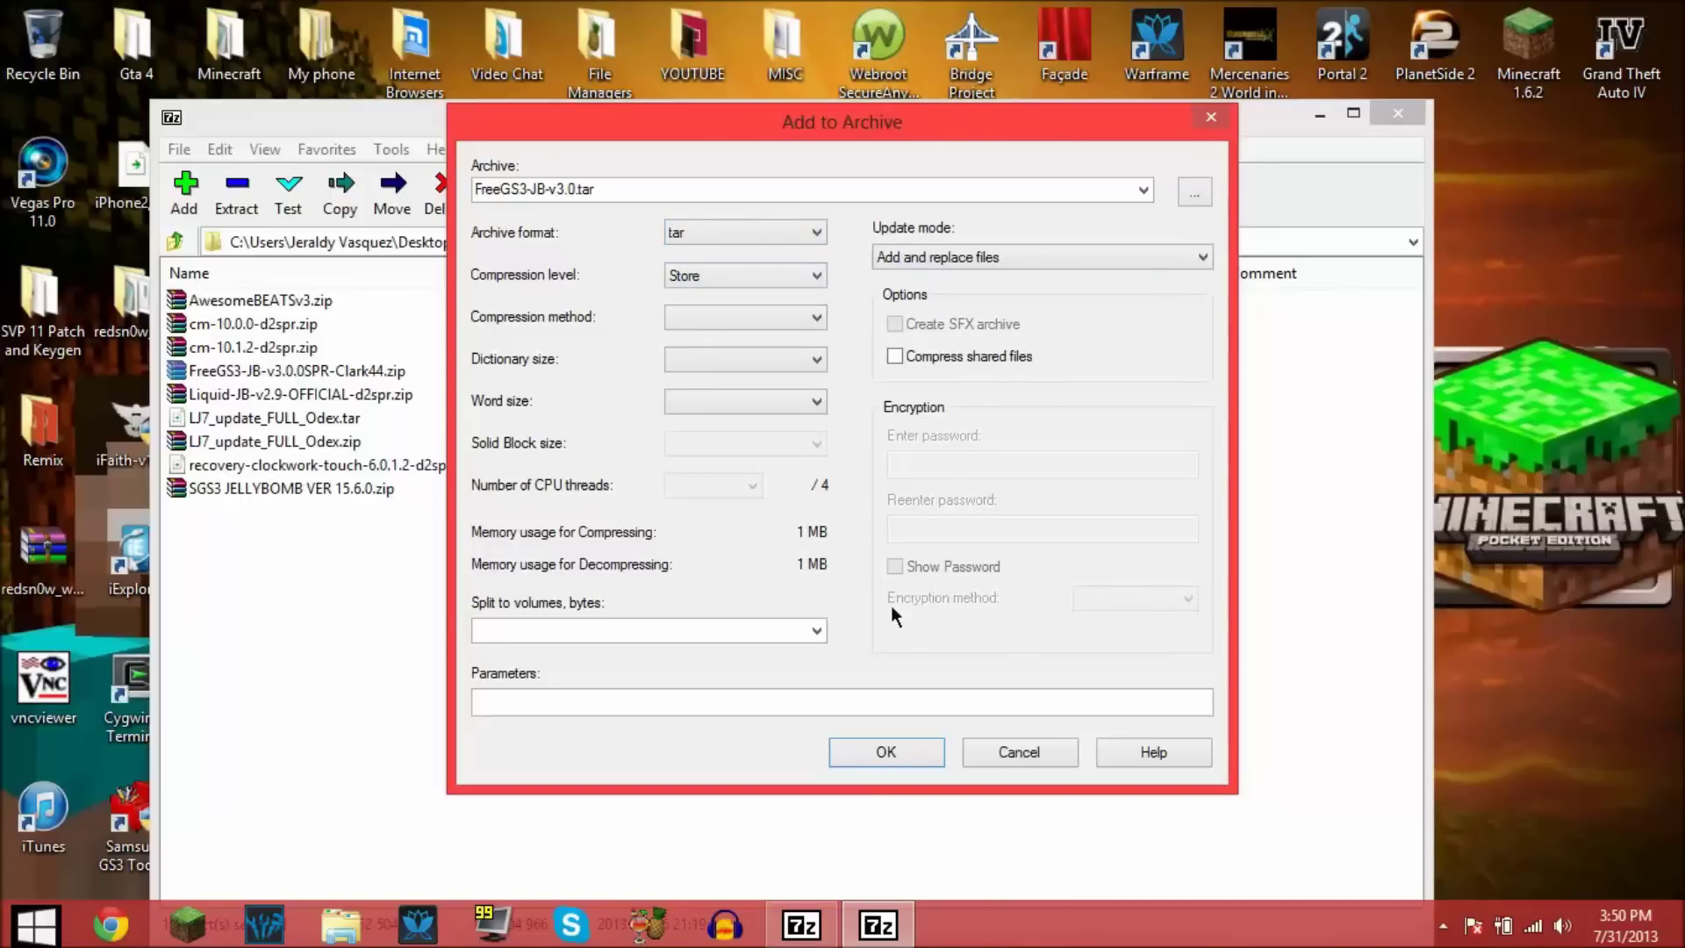
click(873, 752)
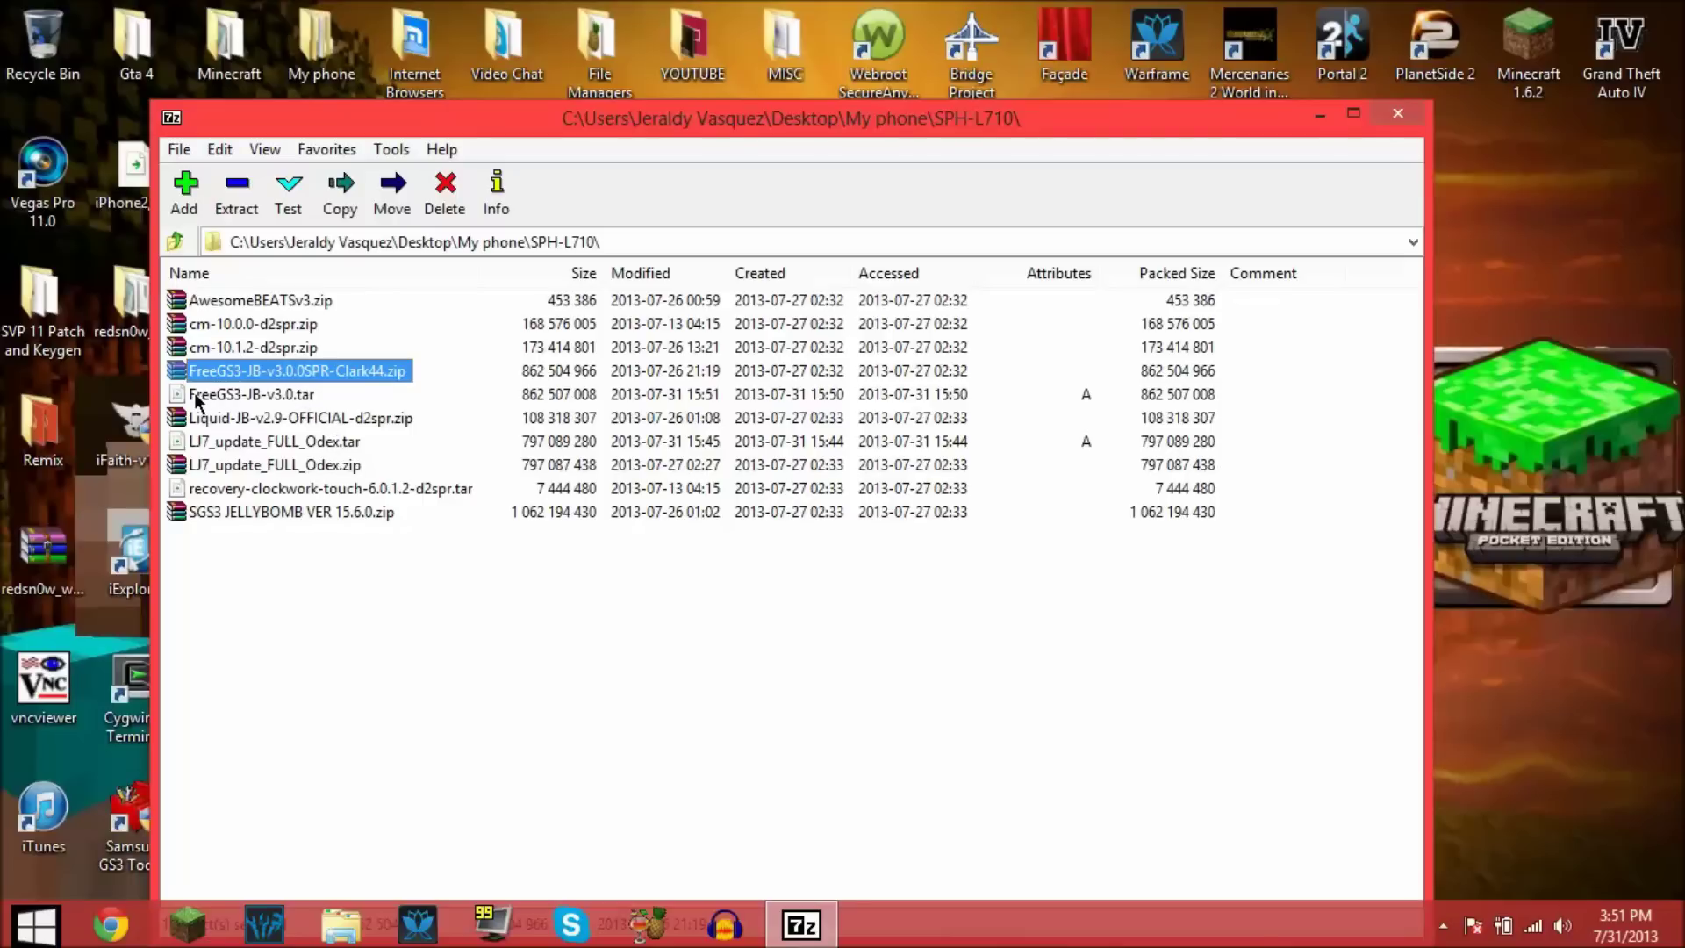
click(250, 394)
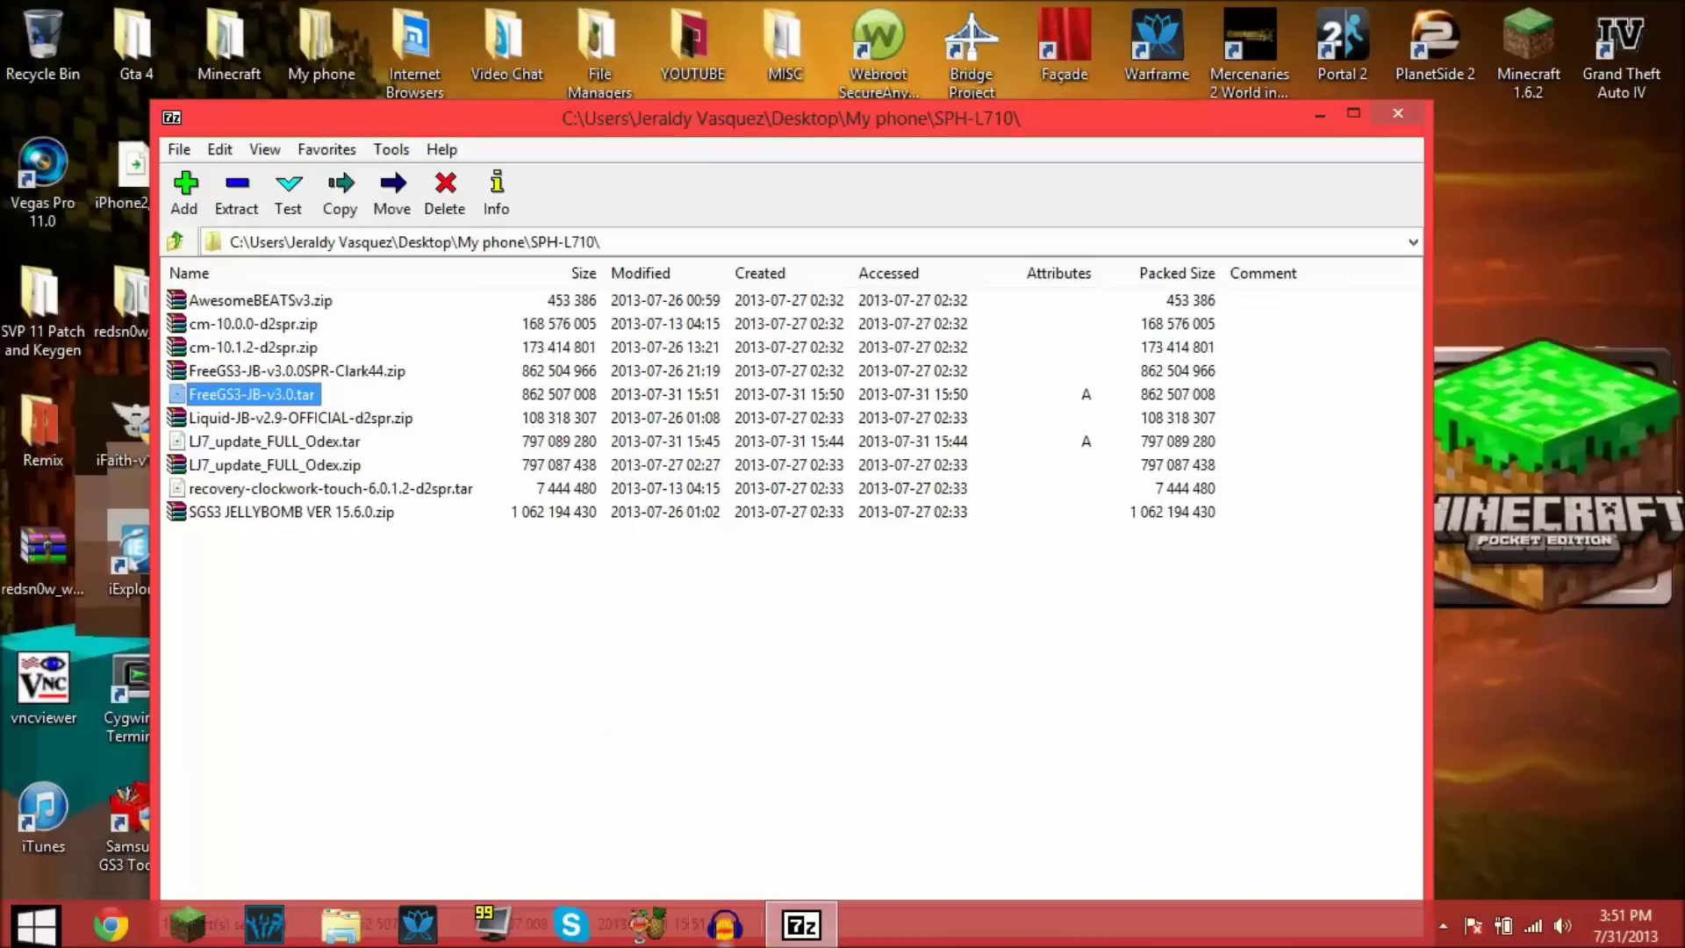
Step: Open the Odin3_v3.07 folder inside the desktop's My phone folder
double_click(321, 44)
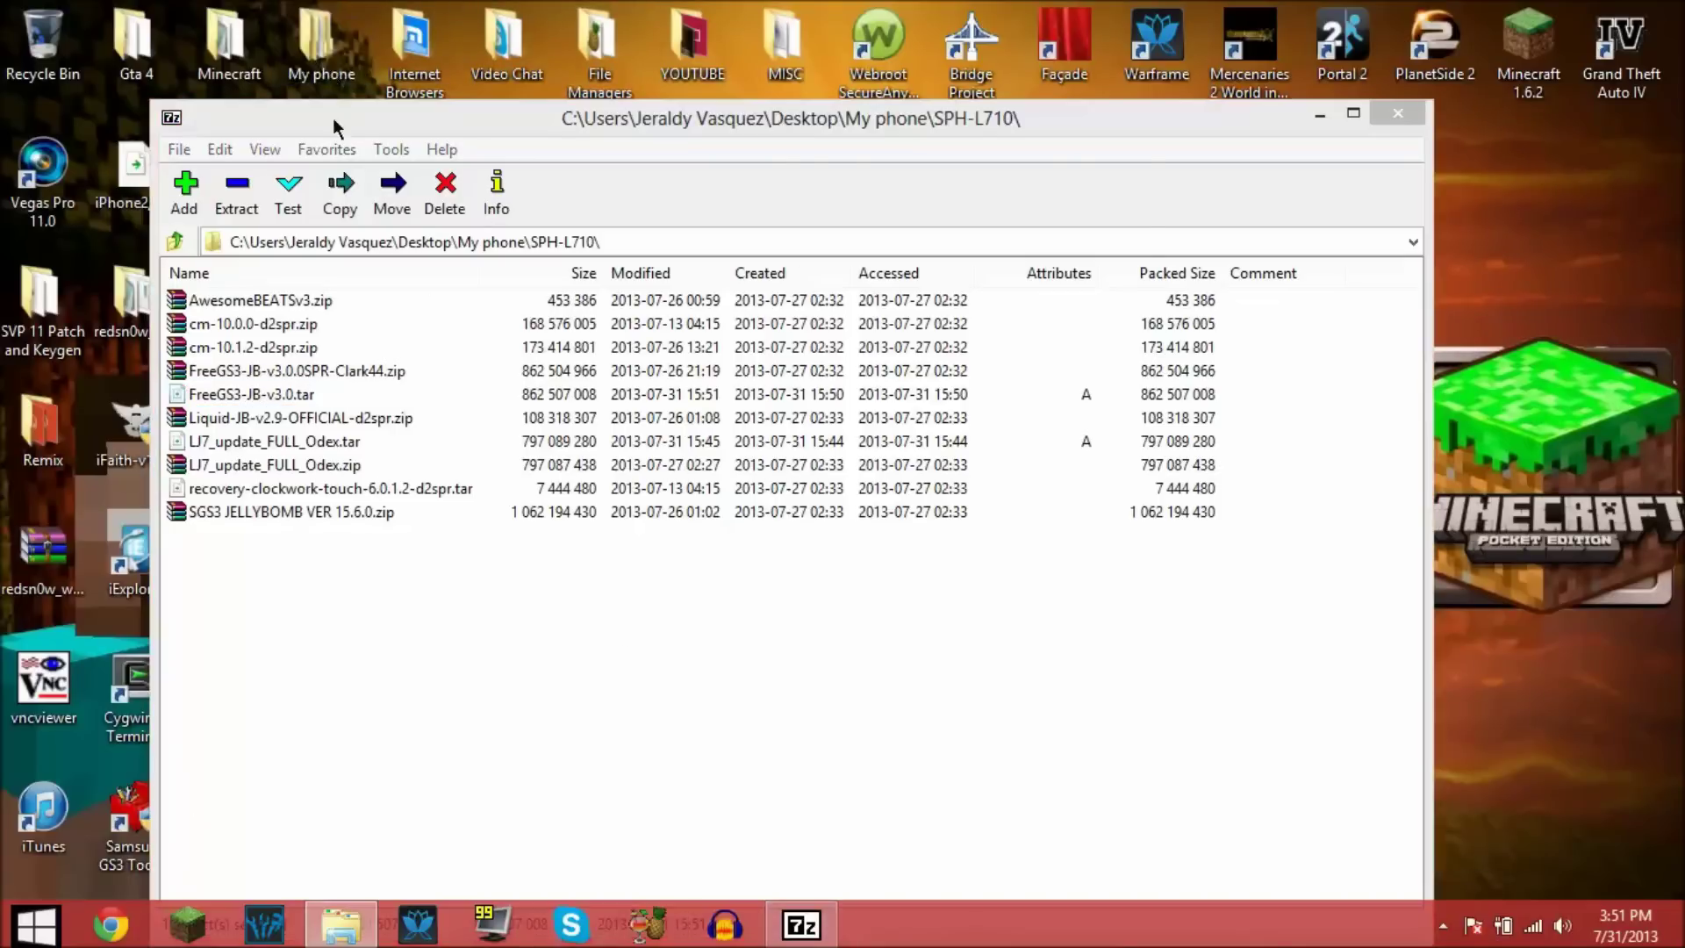
click(575, 354)
double_click(574, 354)
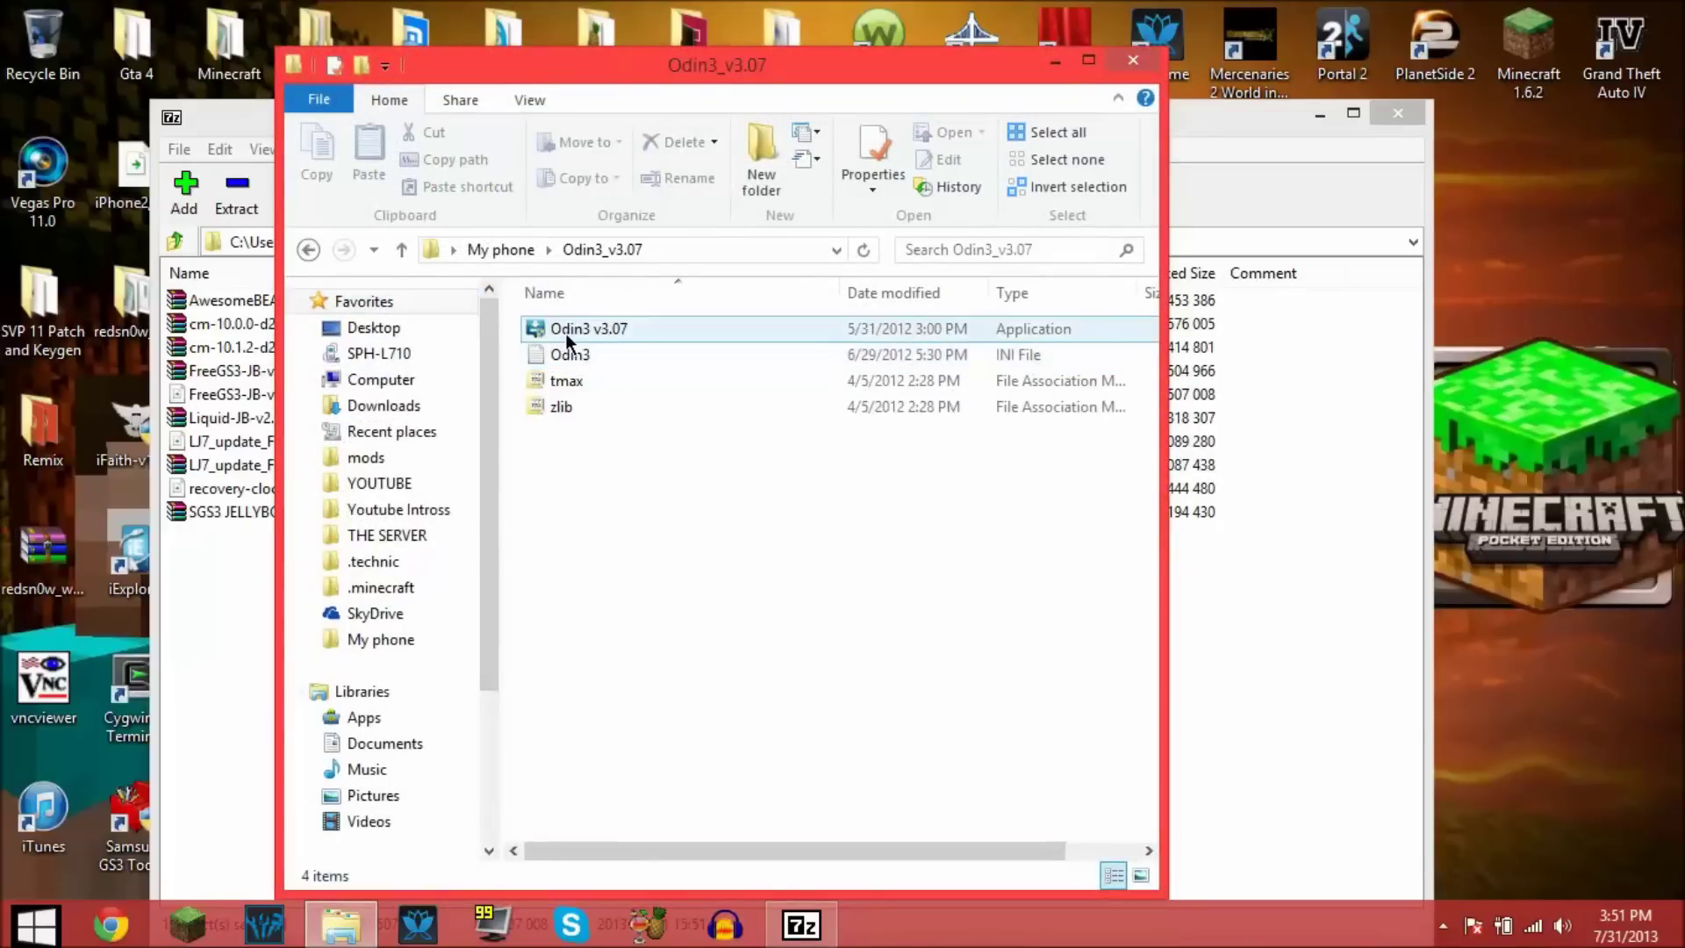
Step: Run Odin3 v3.07 as admin and load FreeGS3-JB-v3.0.tar from My phone > SPH-L710 as PDA
double_click(565, 333)
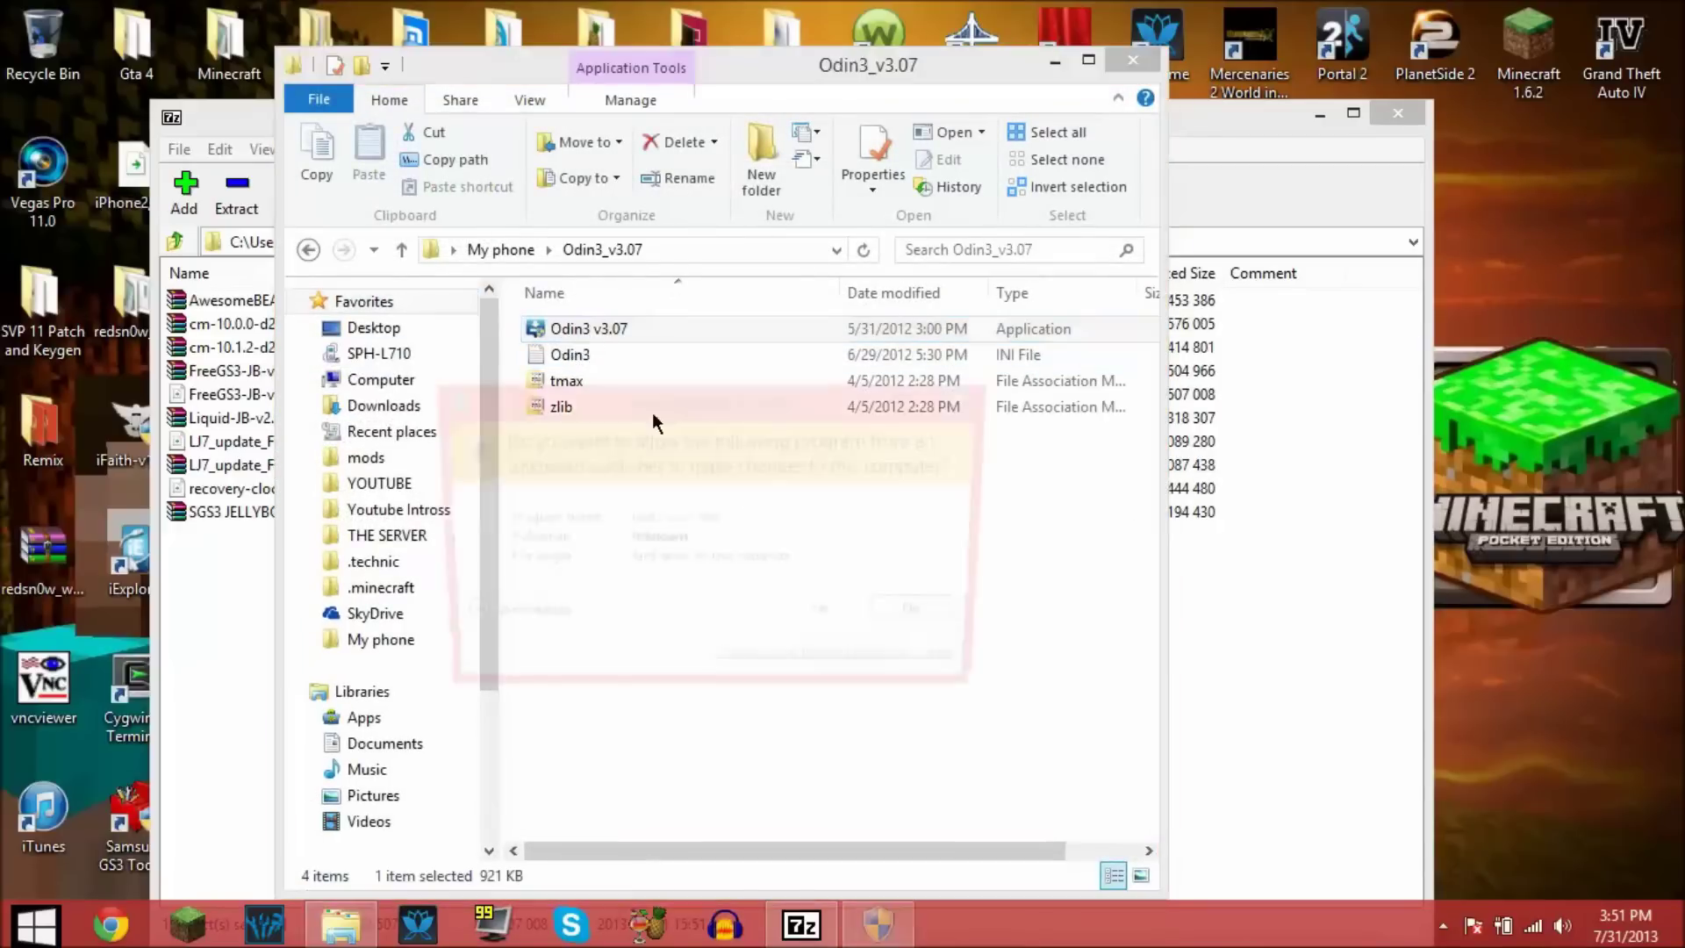
click(829, 618)
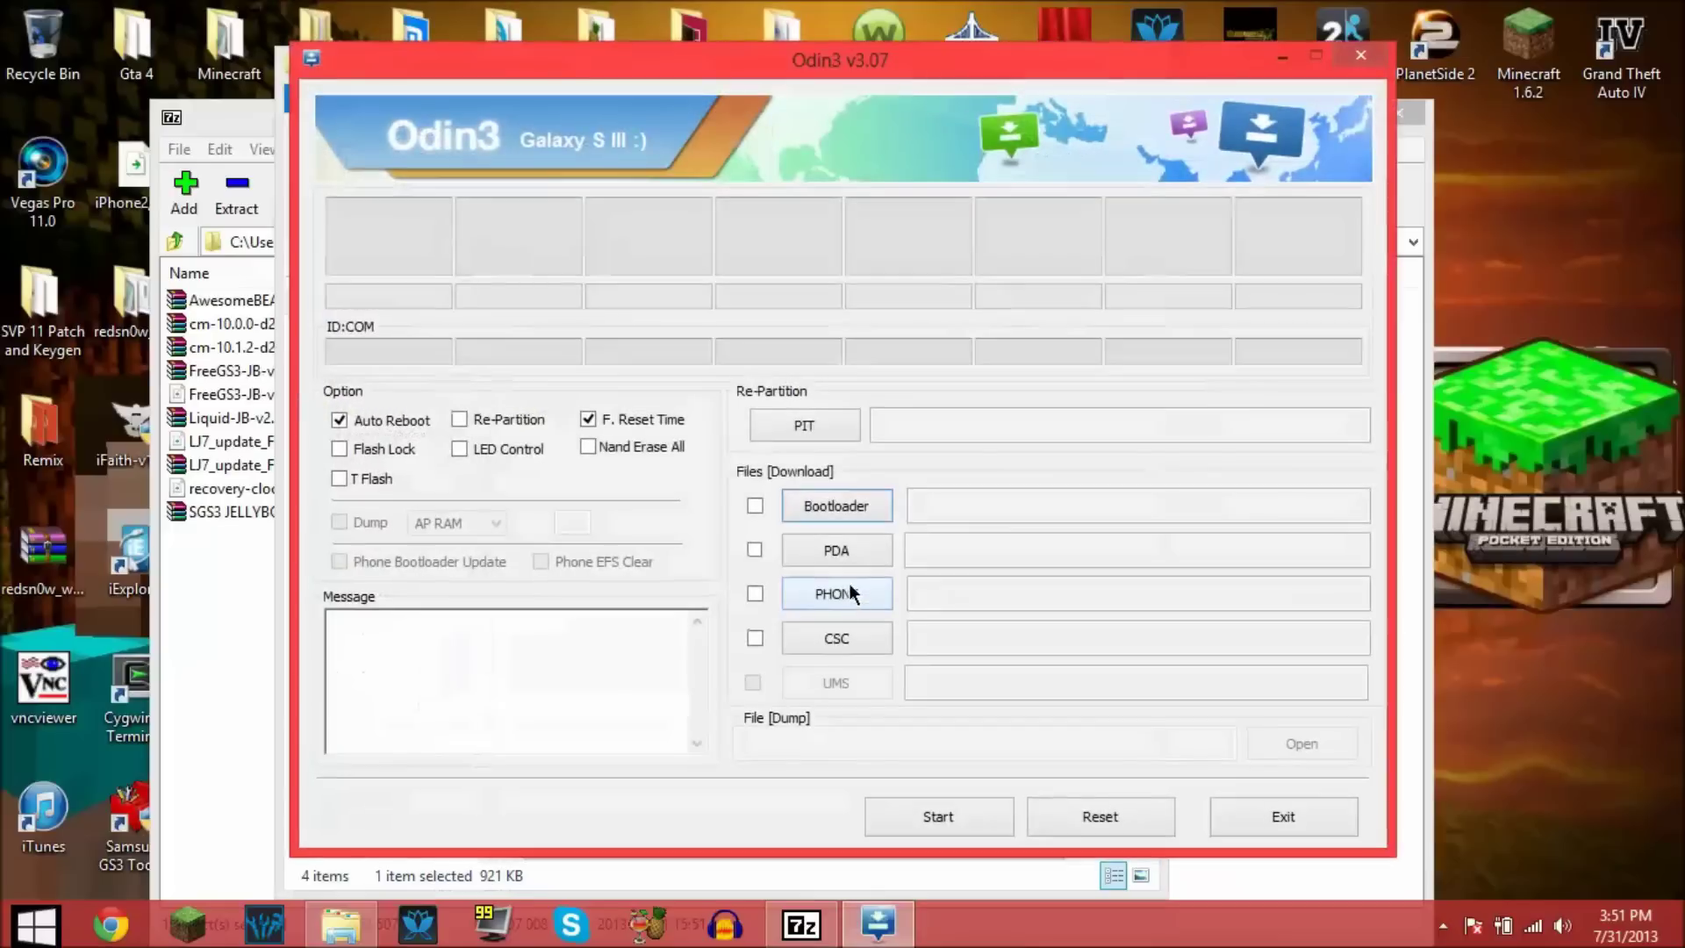
click(849, 549)
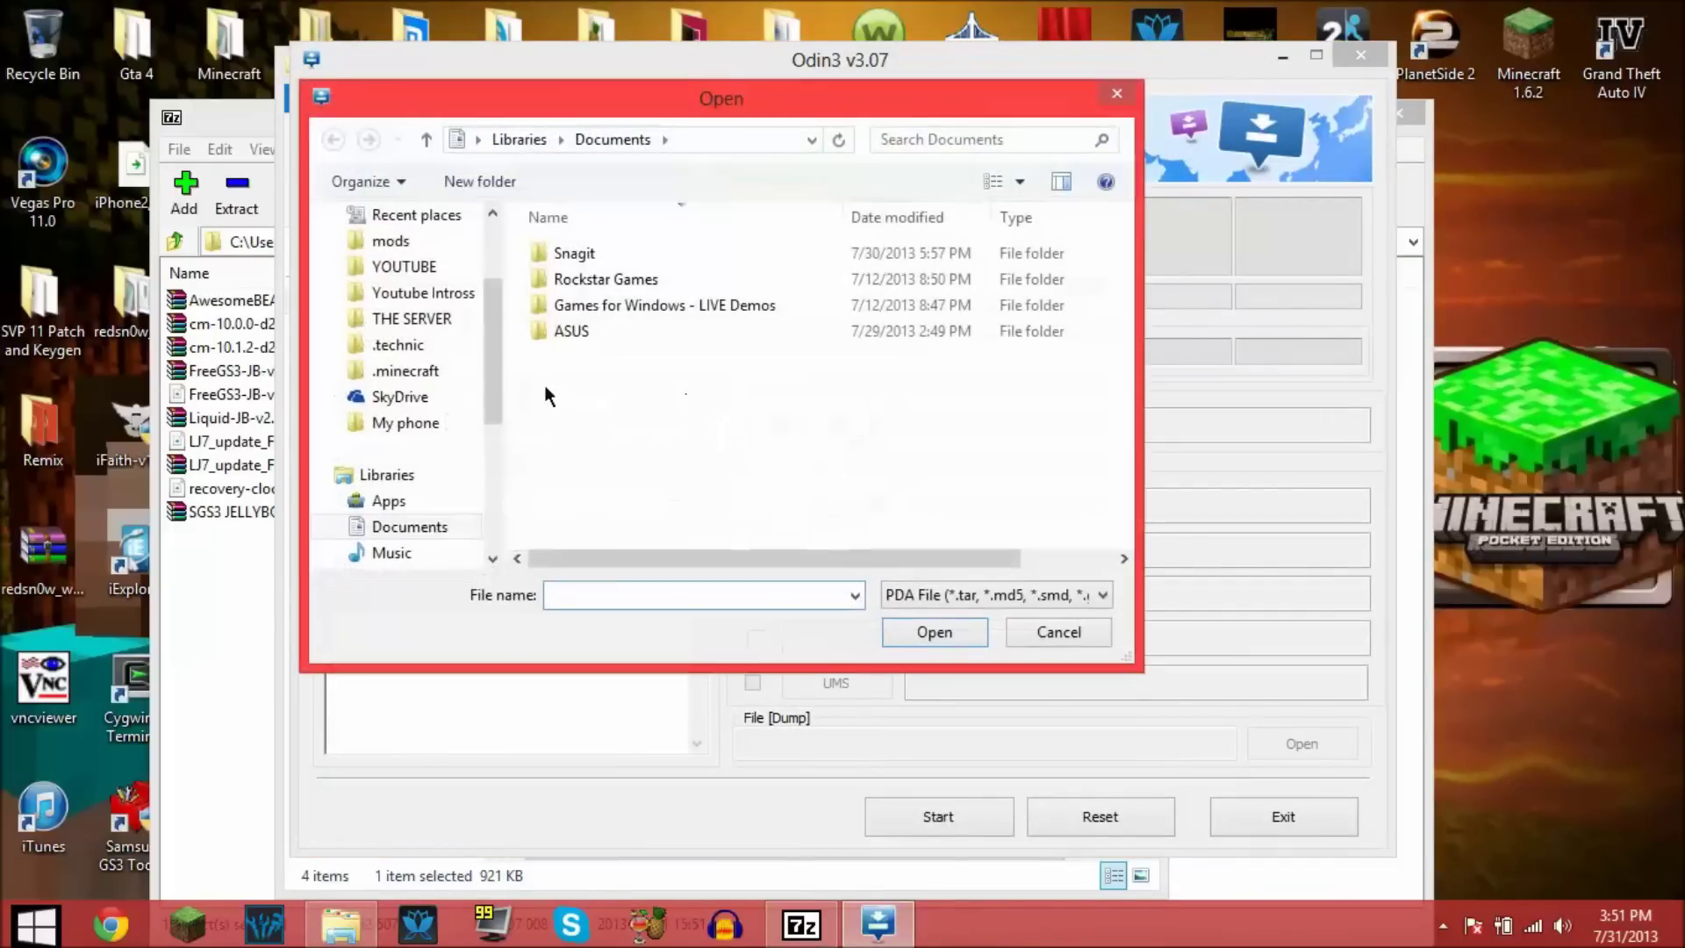
click(452, 426)
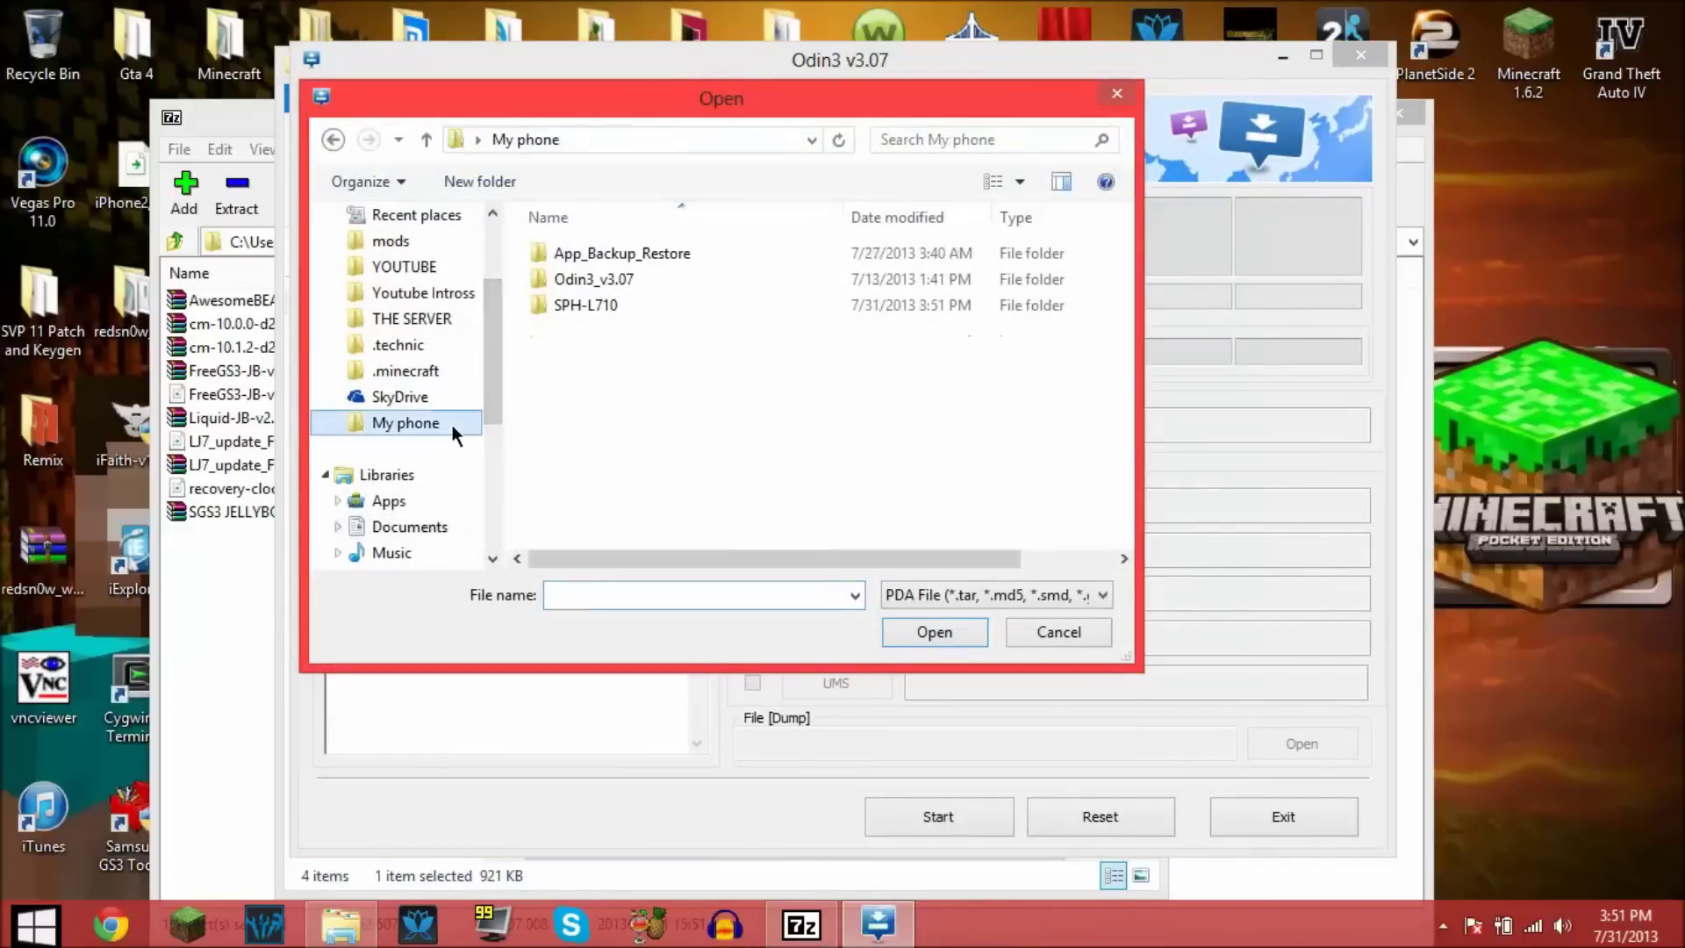
double_click(613, 303)
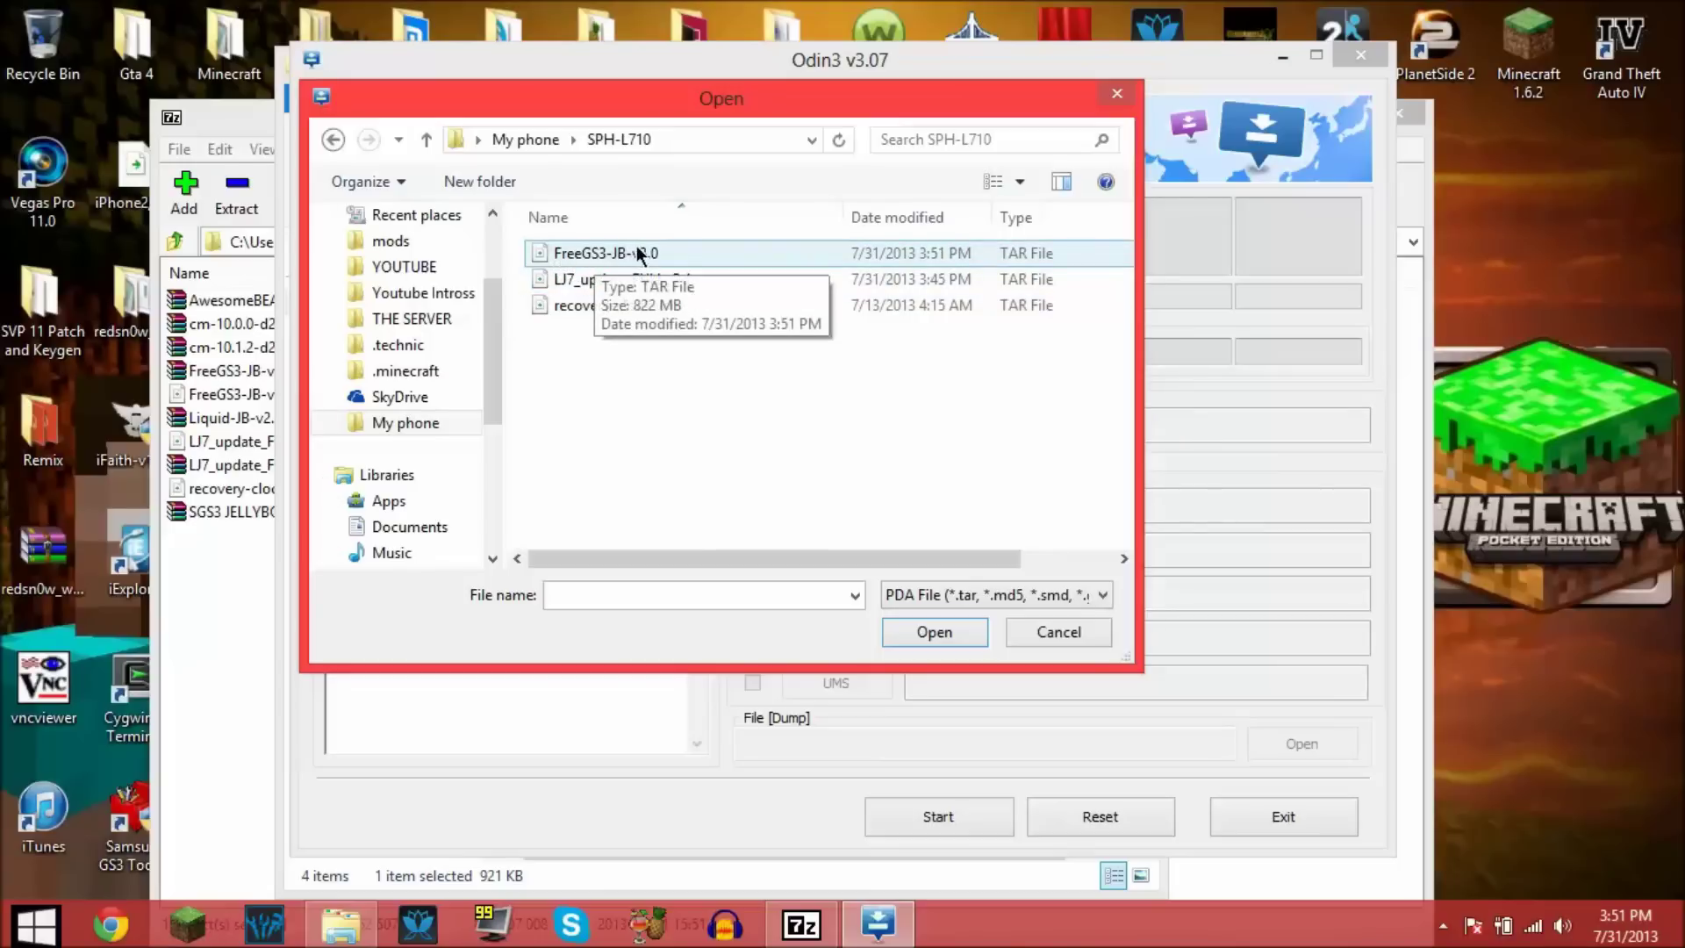
click(908, 629)
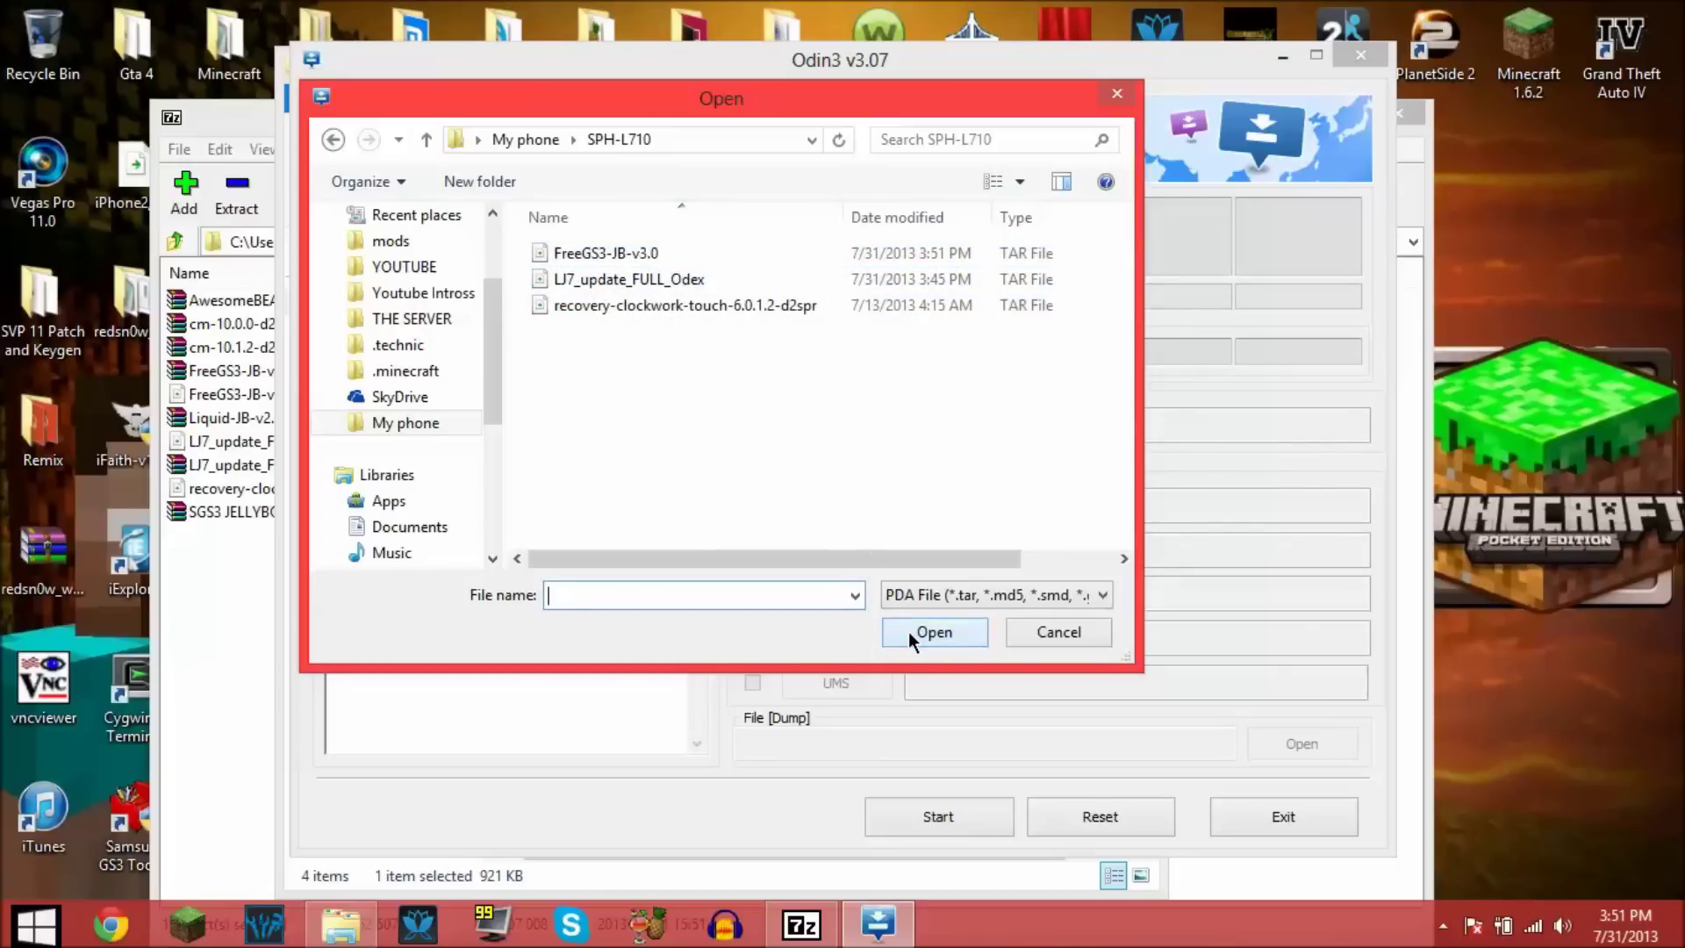
click(685, 260)
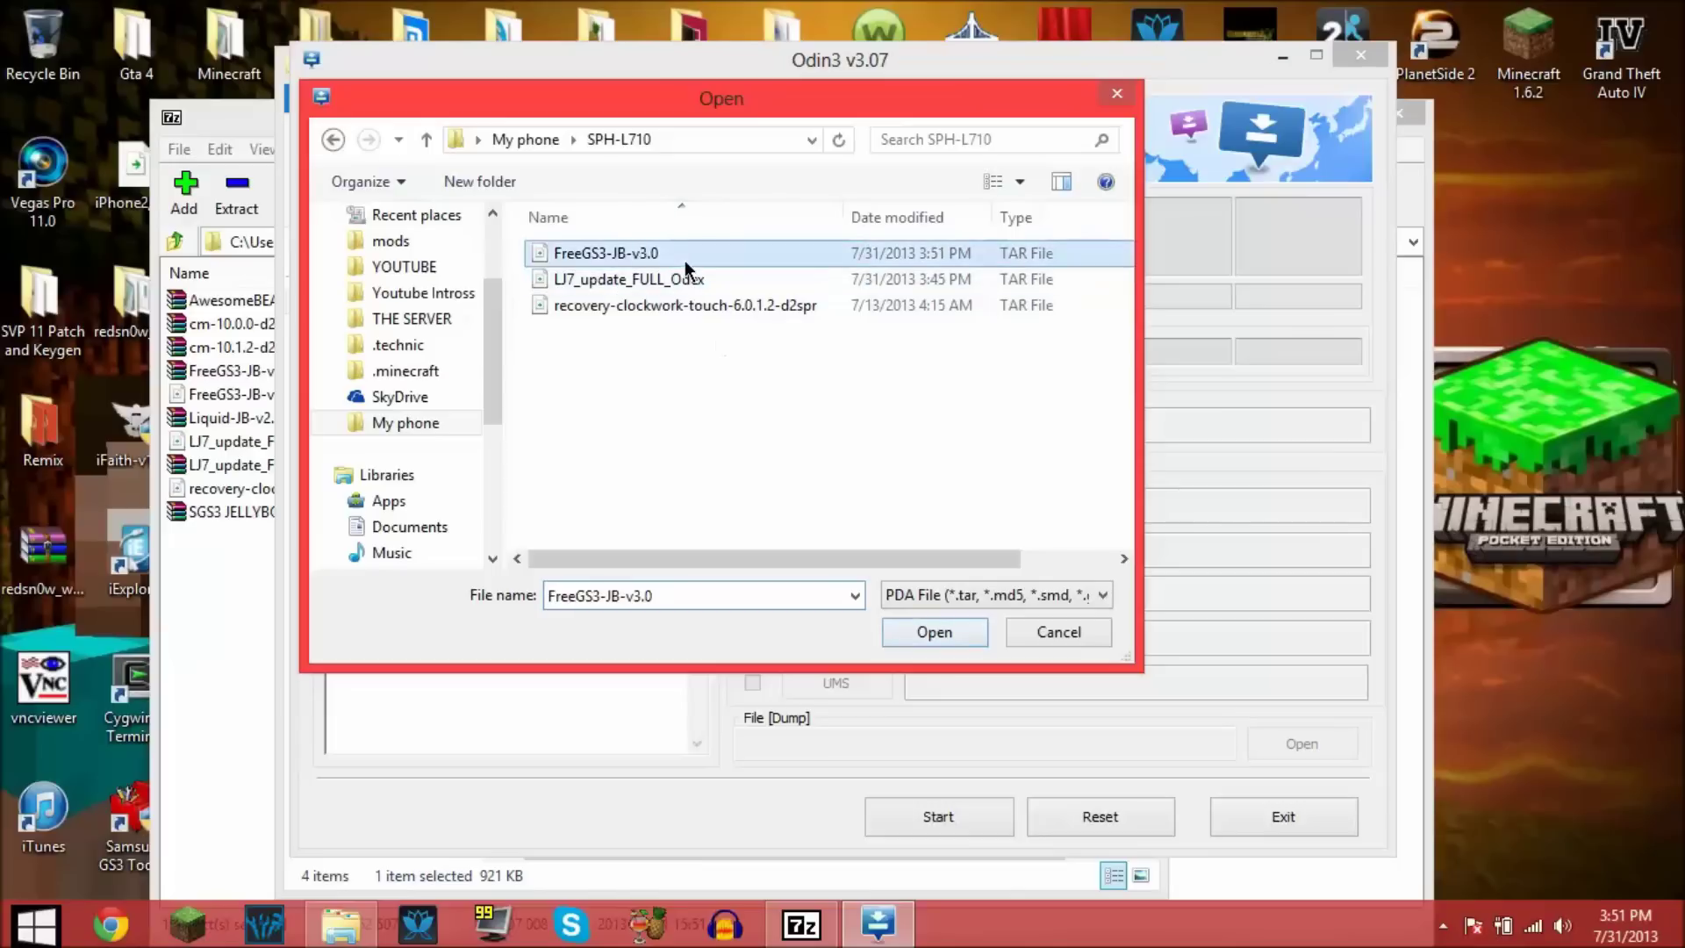
click(918, 630)
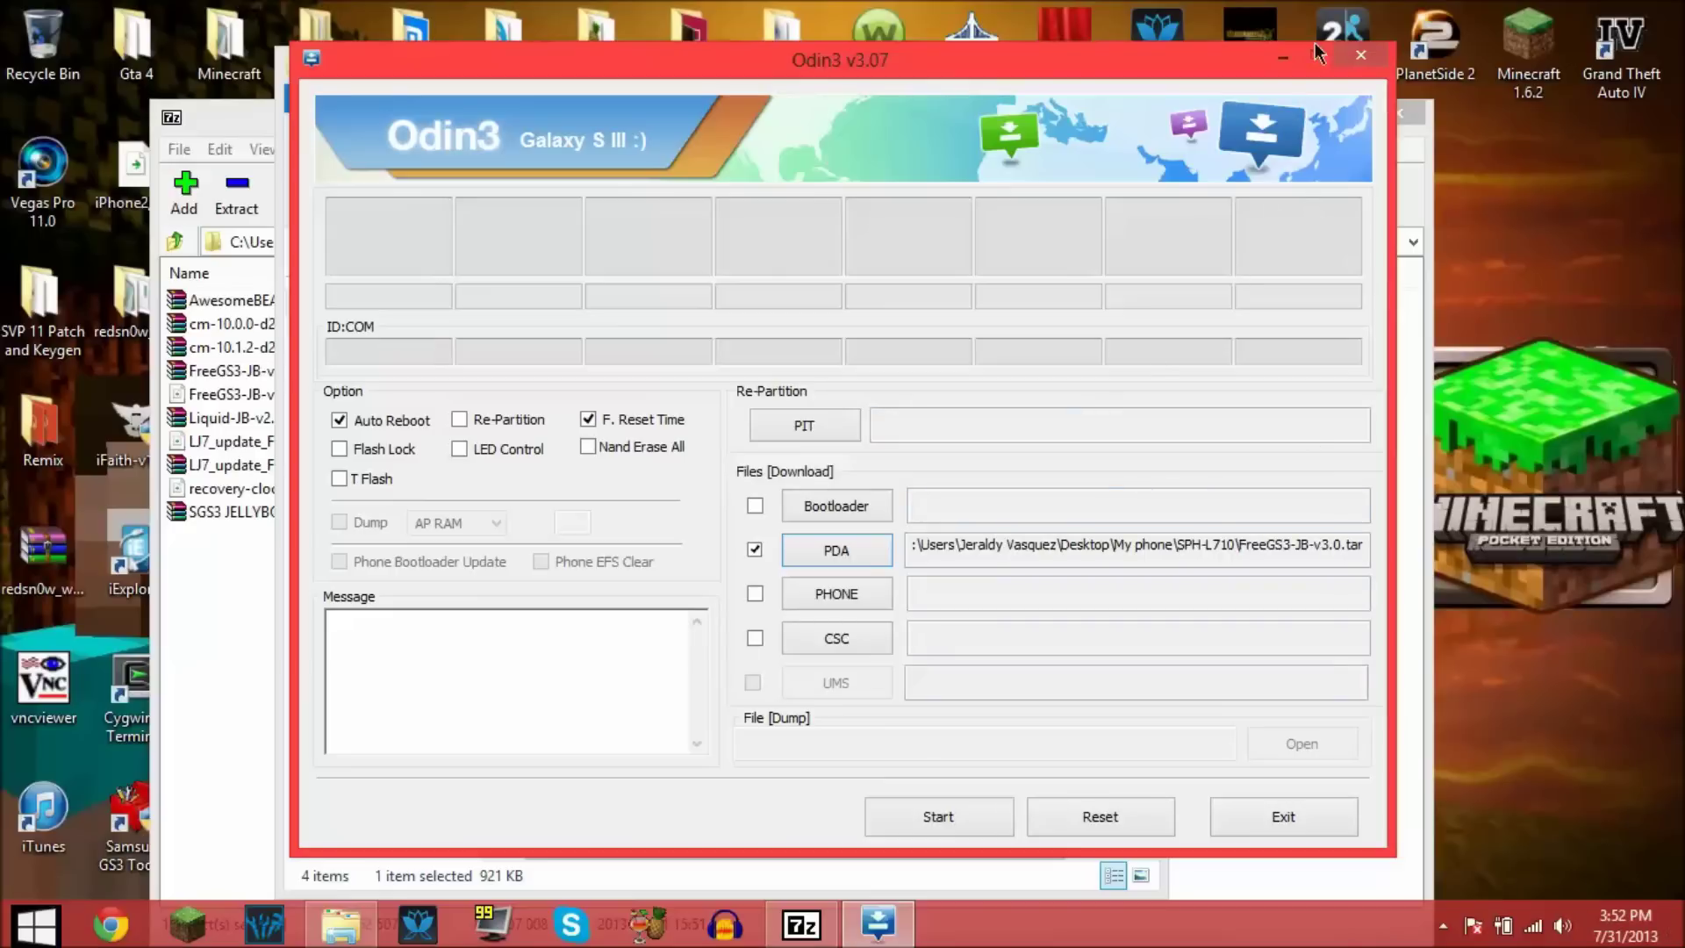
Step: Close Odin3 and the Odin3_v3.07 Explorer window
click(1361, 55)
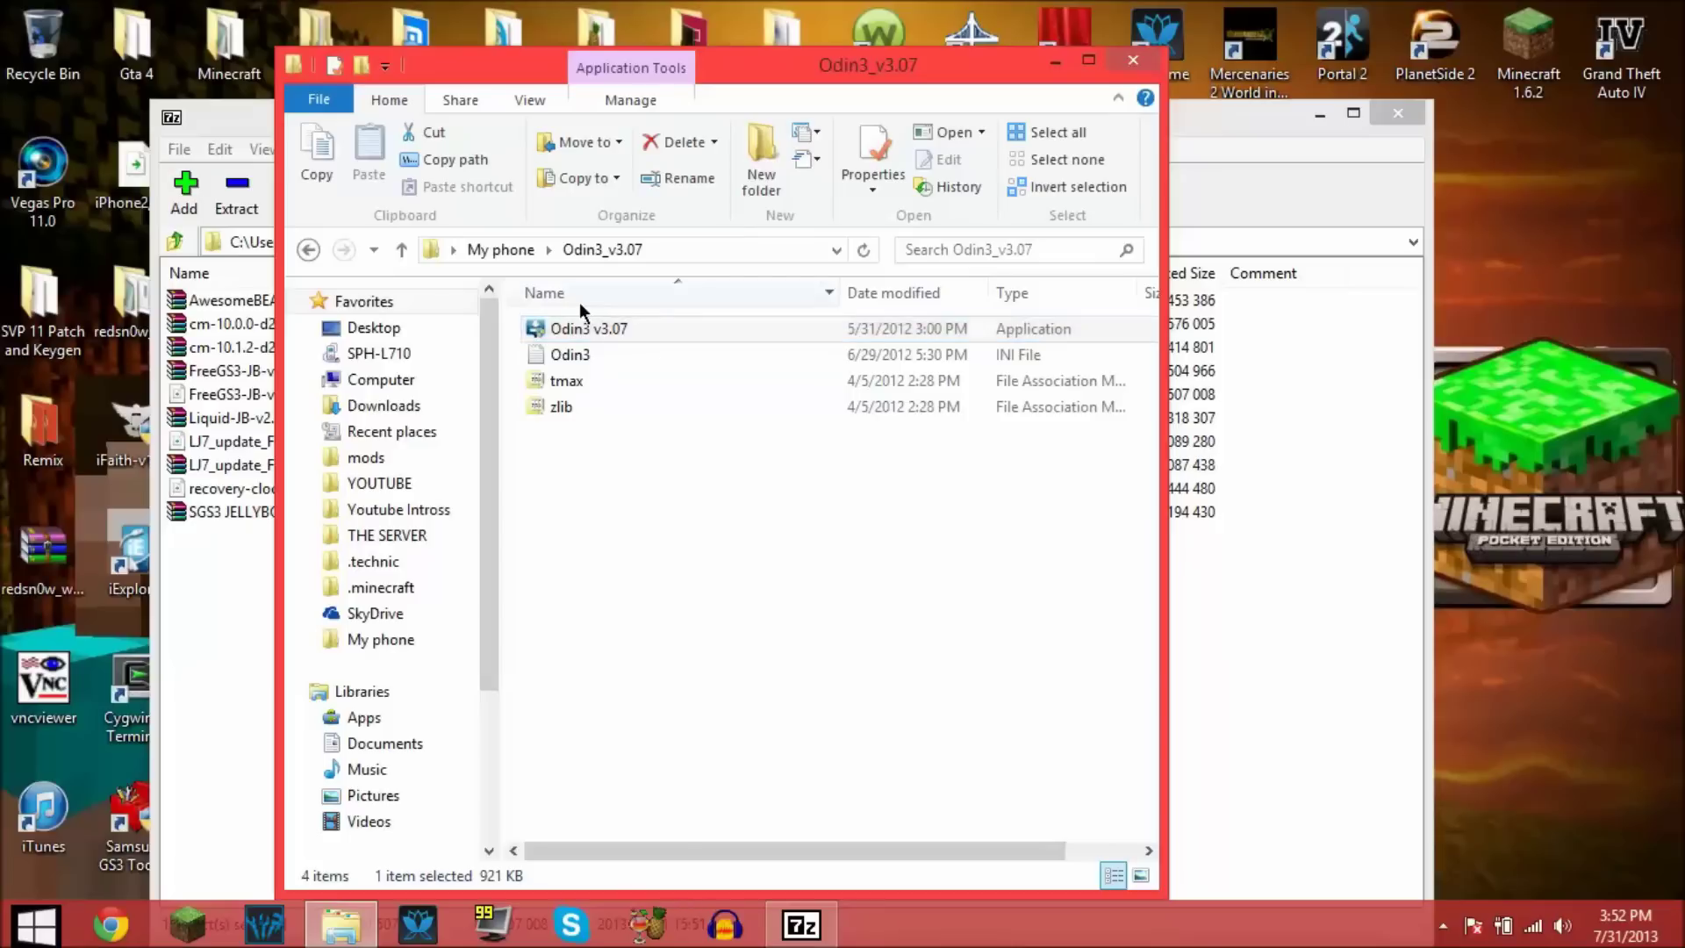
click(1133, 60)
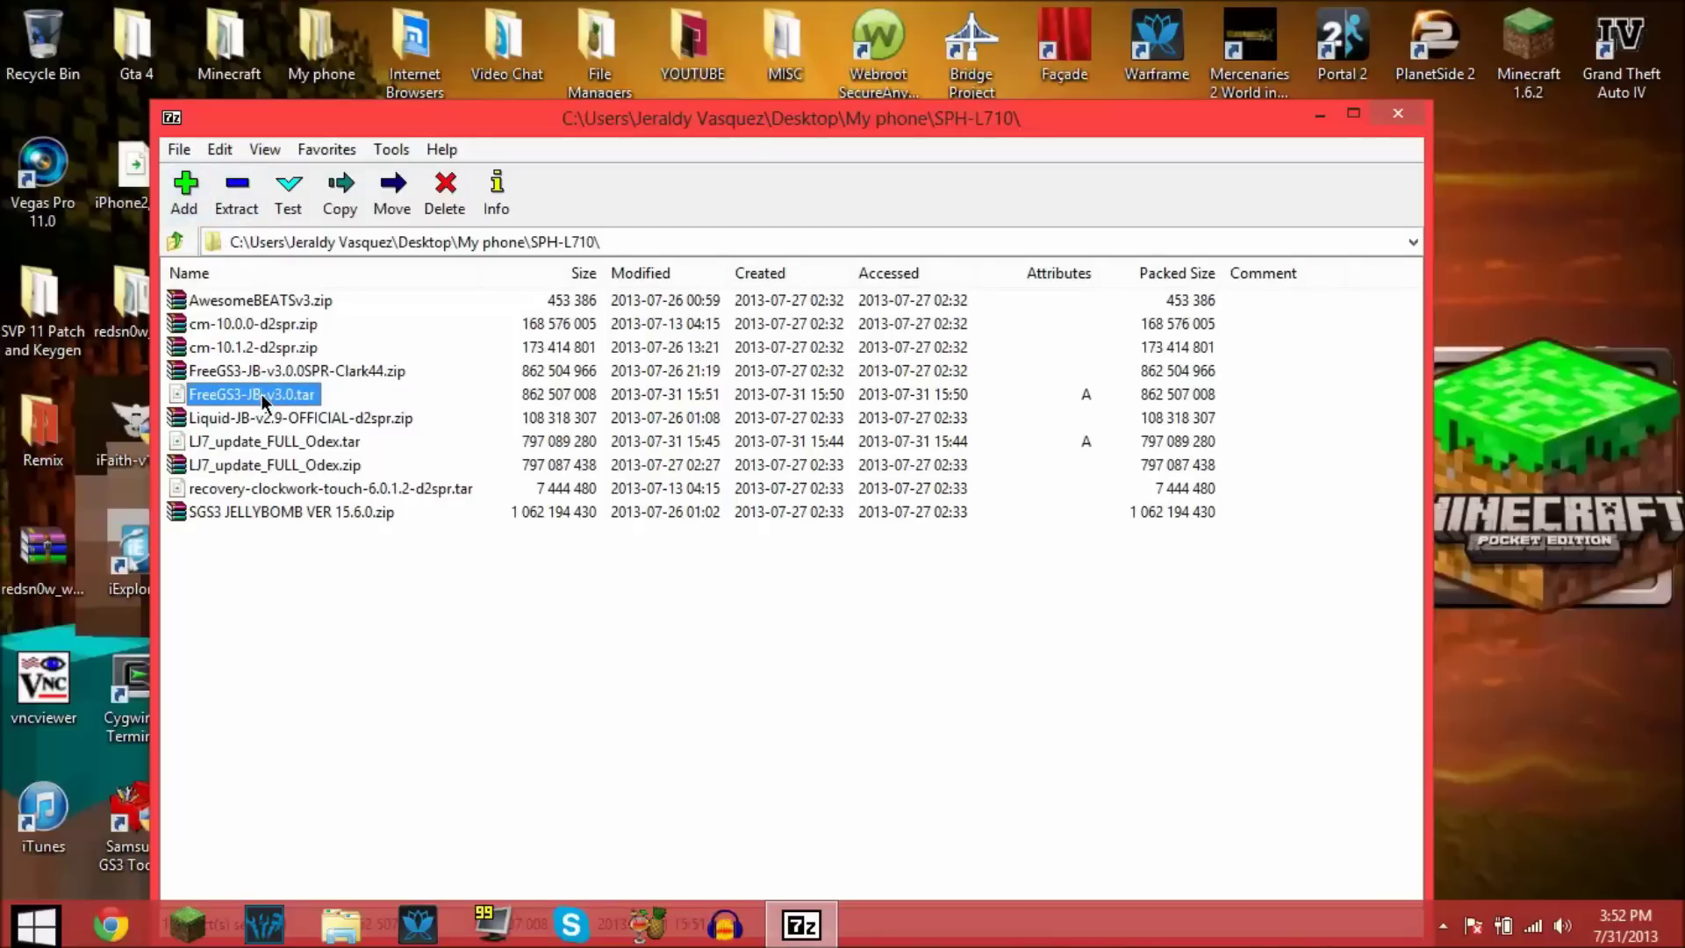
Step: Gzip FreeGS3-JB-v3.0.tar into FreeGS3-JB-v3.0.tar.gz and open the desktop My phone folder
click(185, 189)
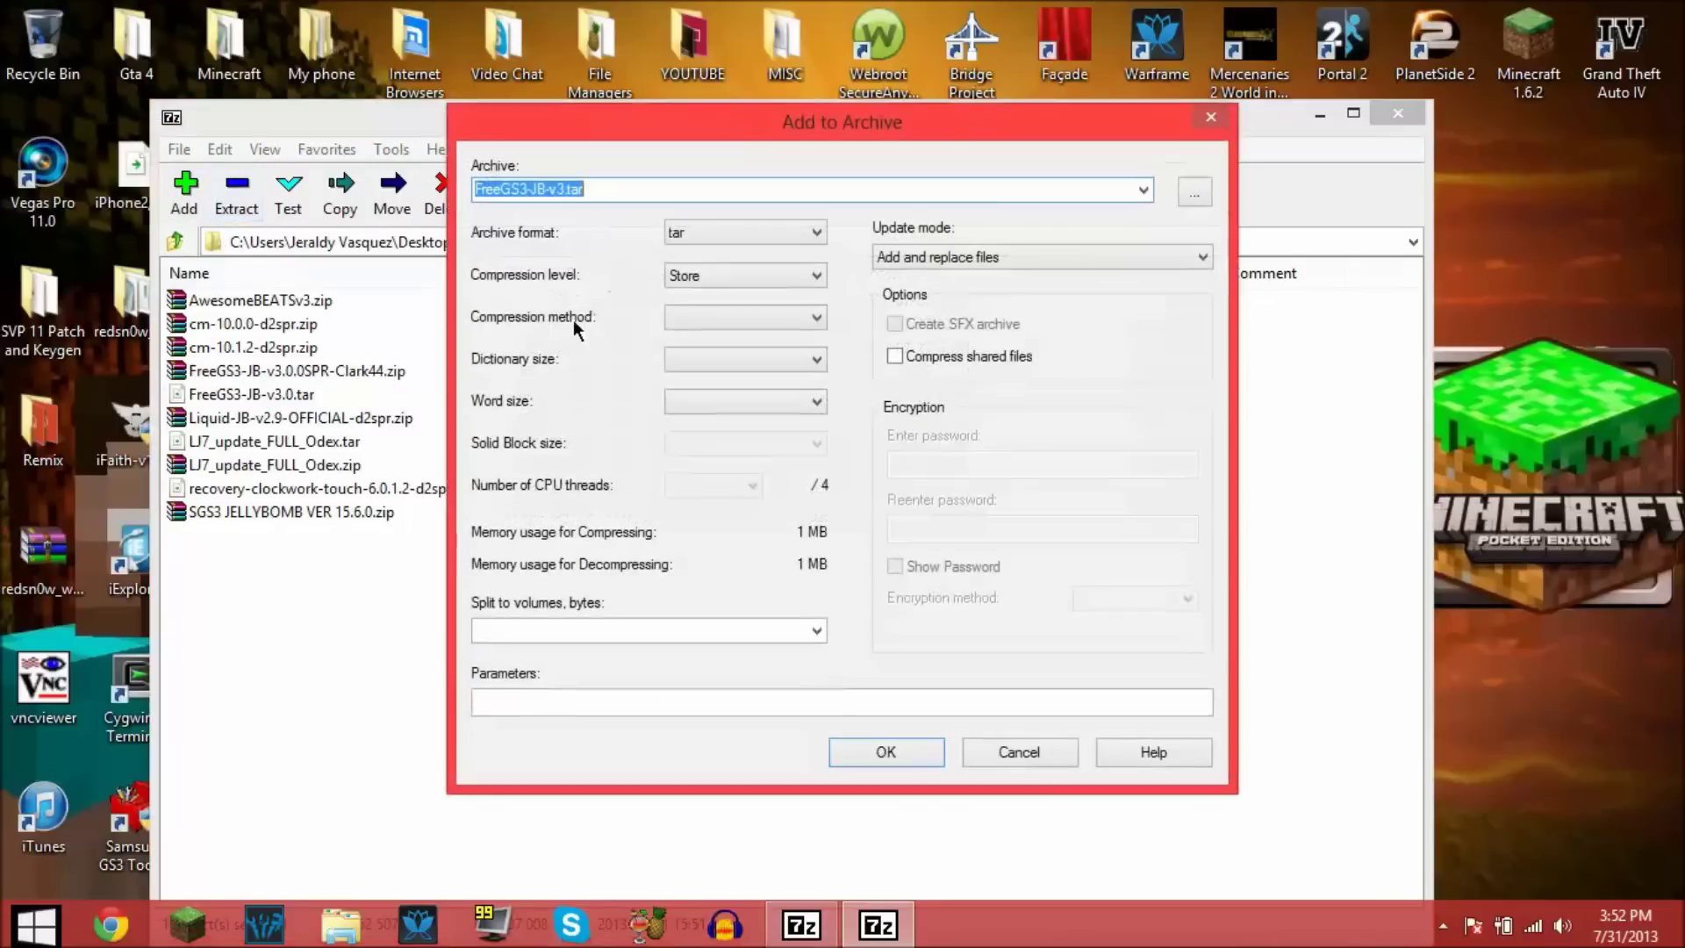
click(724, 243)
click(734, 286)
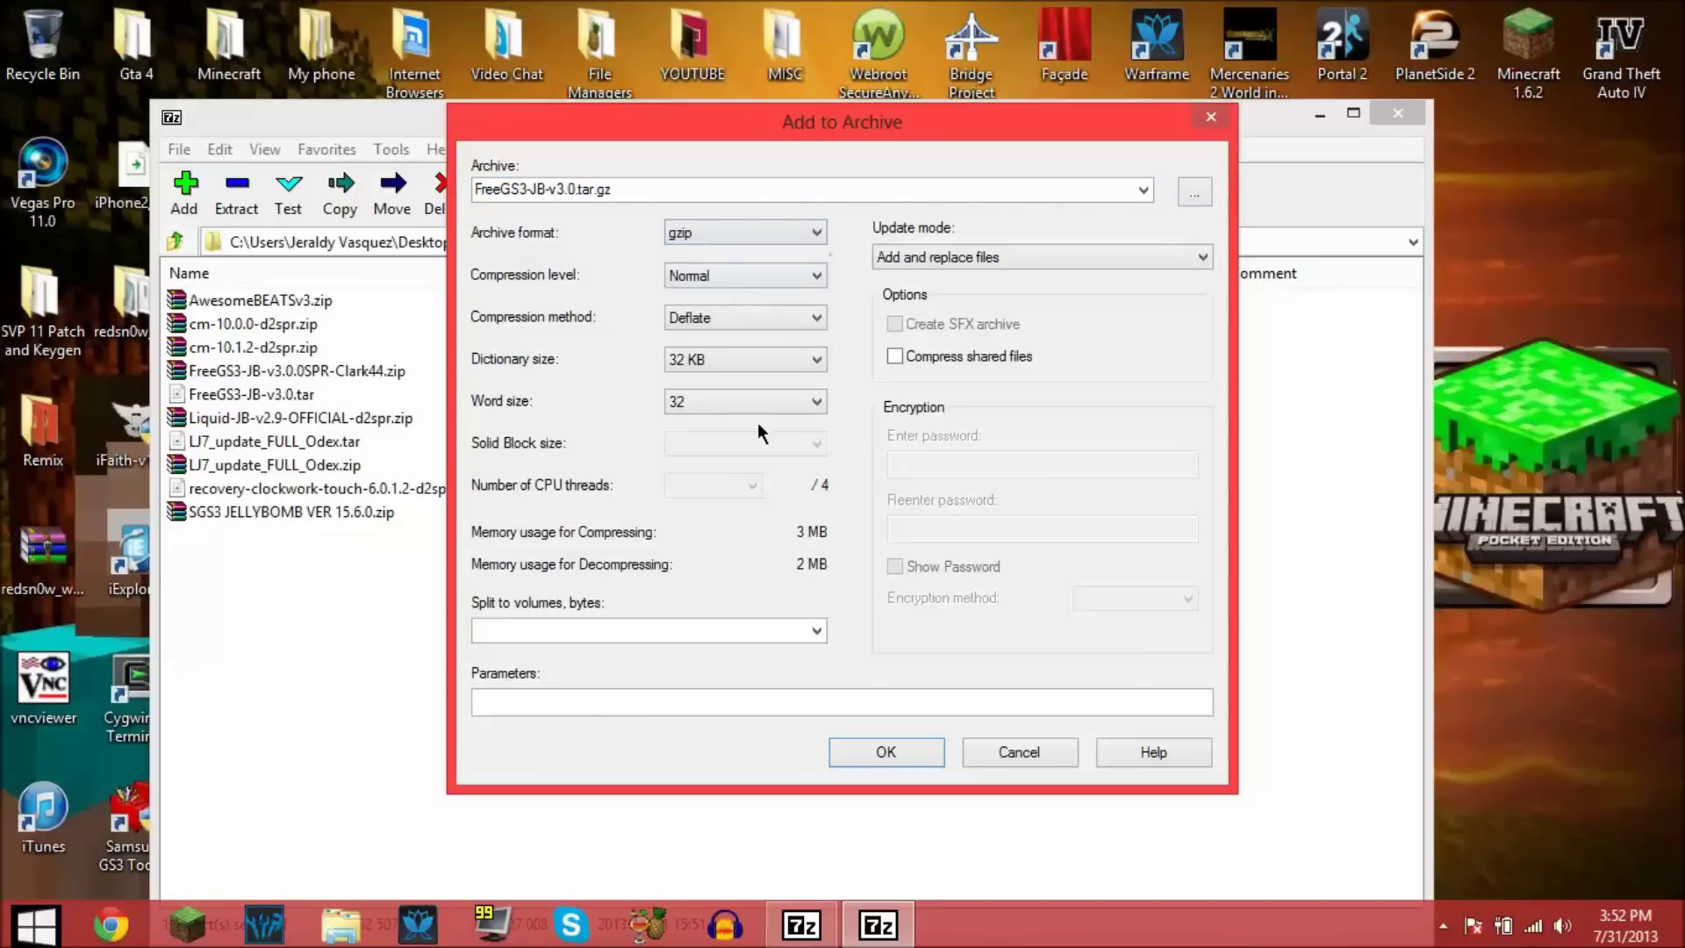
click(885, 752)
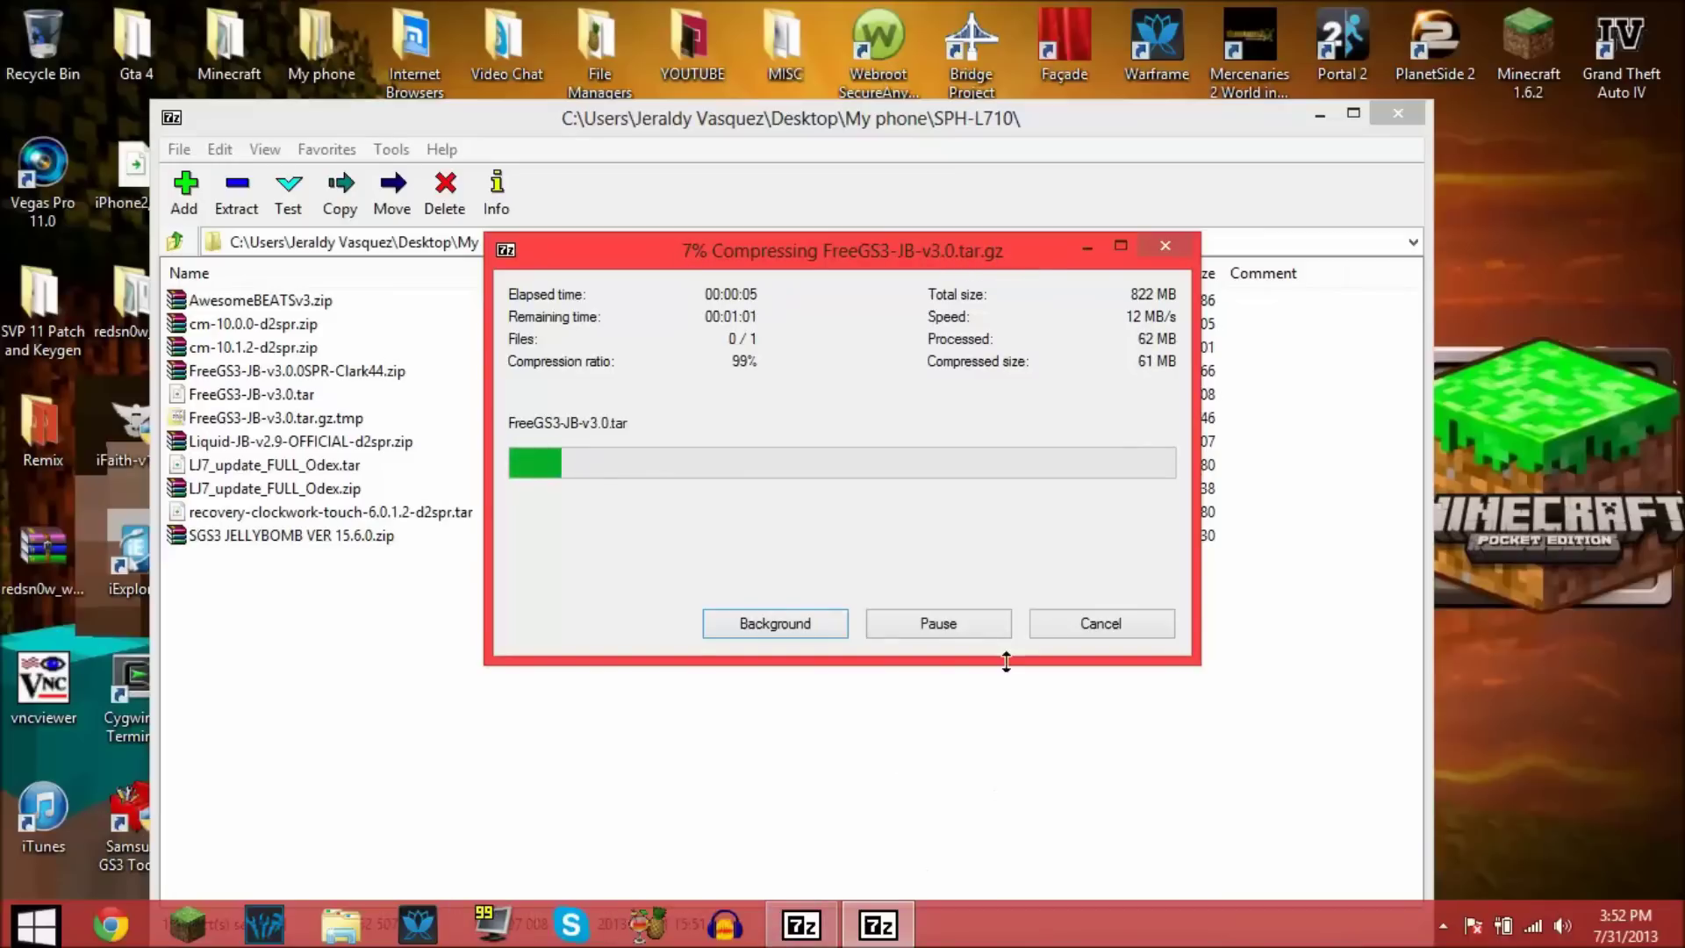
click(365, 77)
double_click(365, 77)
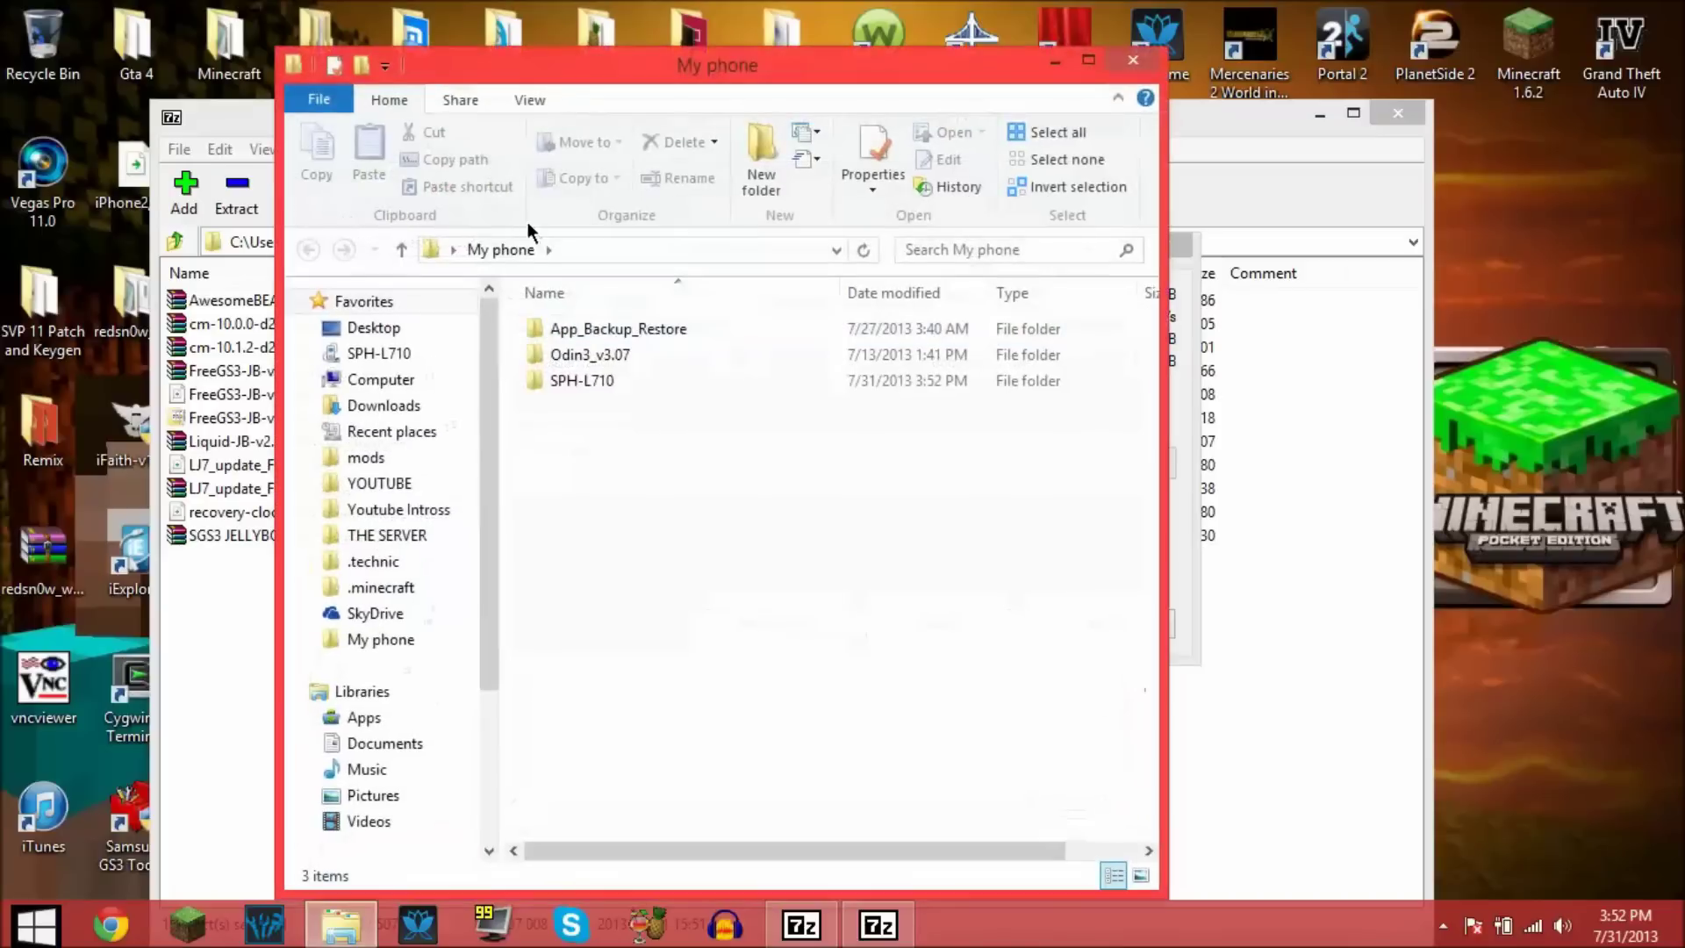
Step: Relaunch Odin3 v3.07 as admin from Odin3_v3.07 and view the PDA chooser's file-type filter
double_click(654, 358)
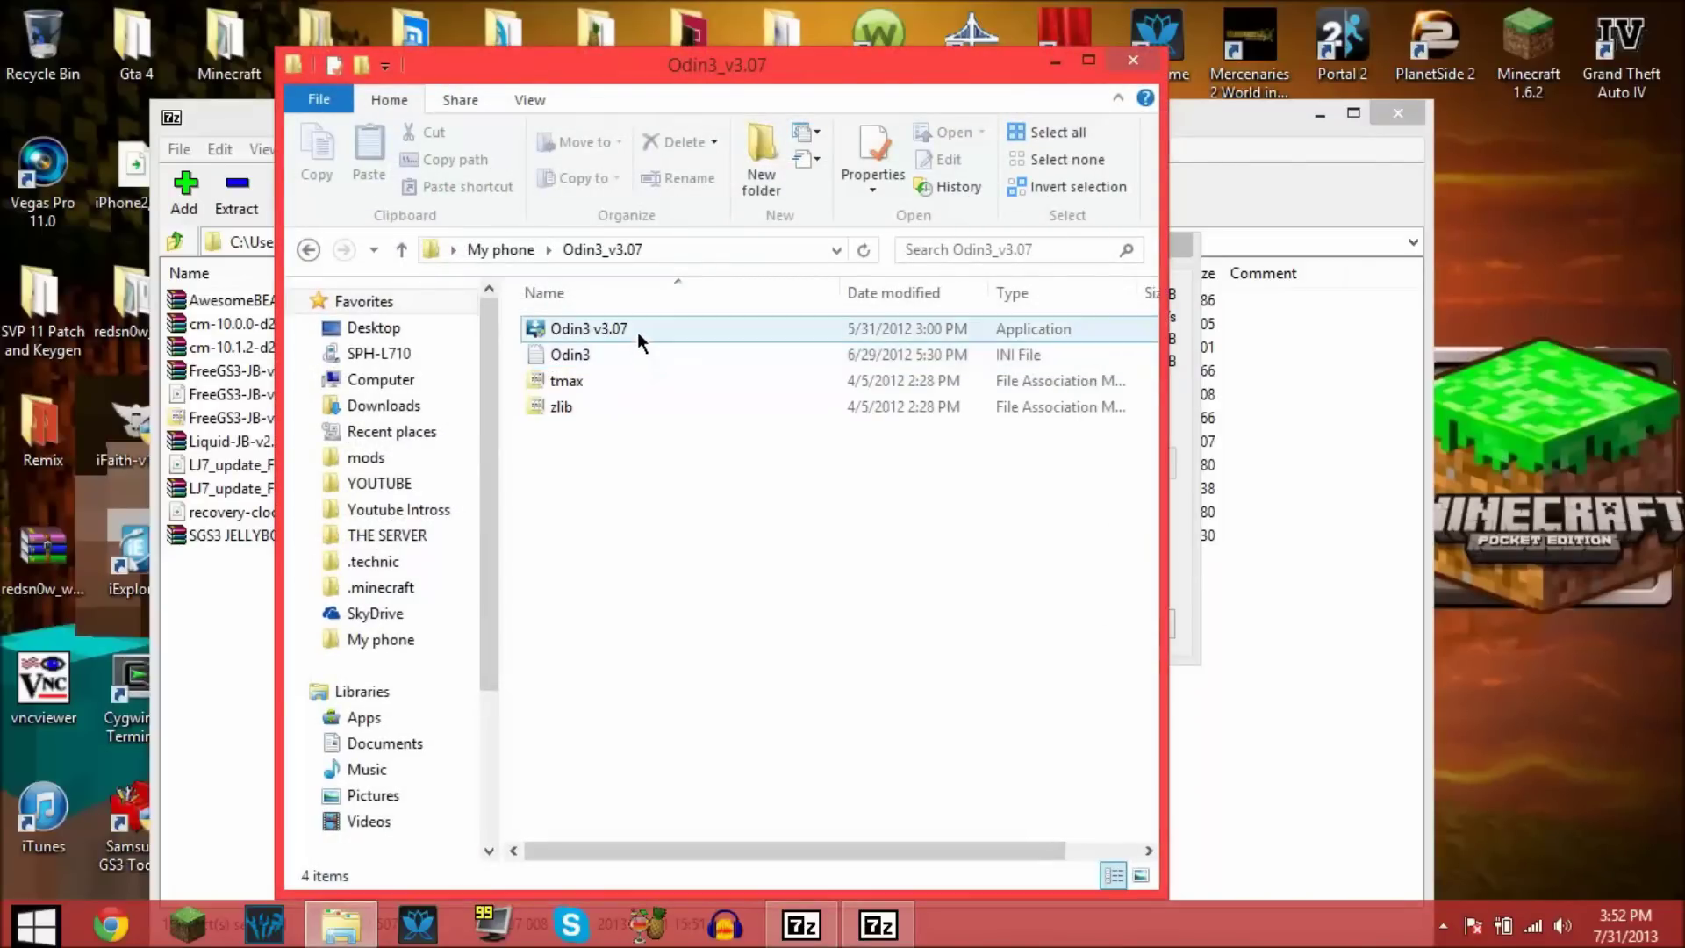
double_click(637, 332)
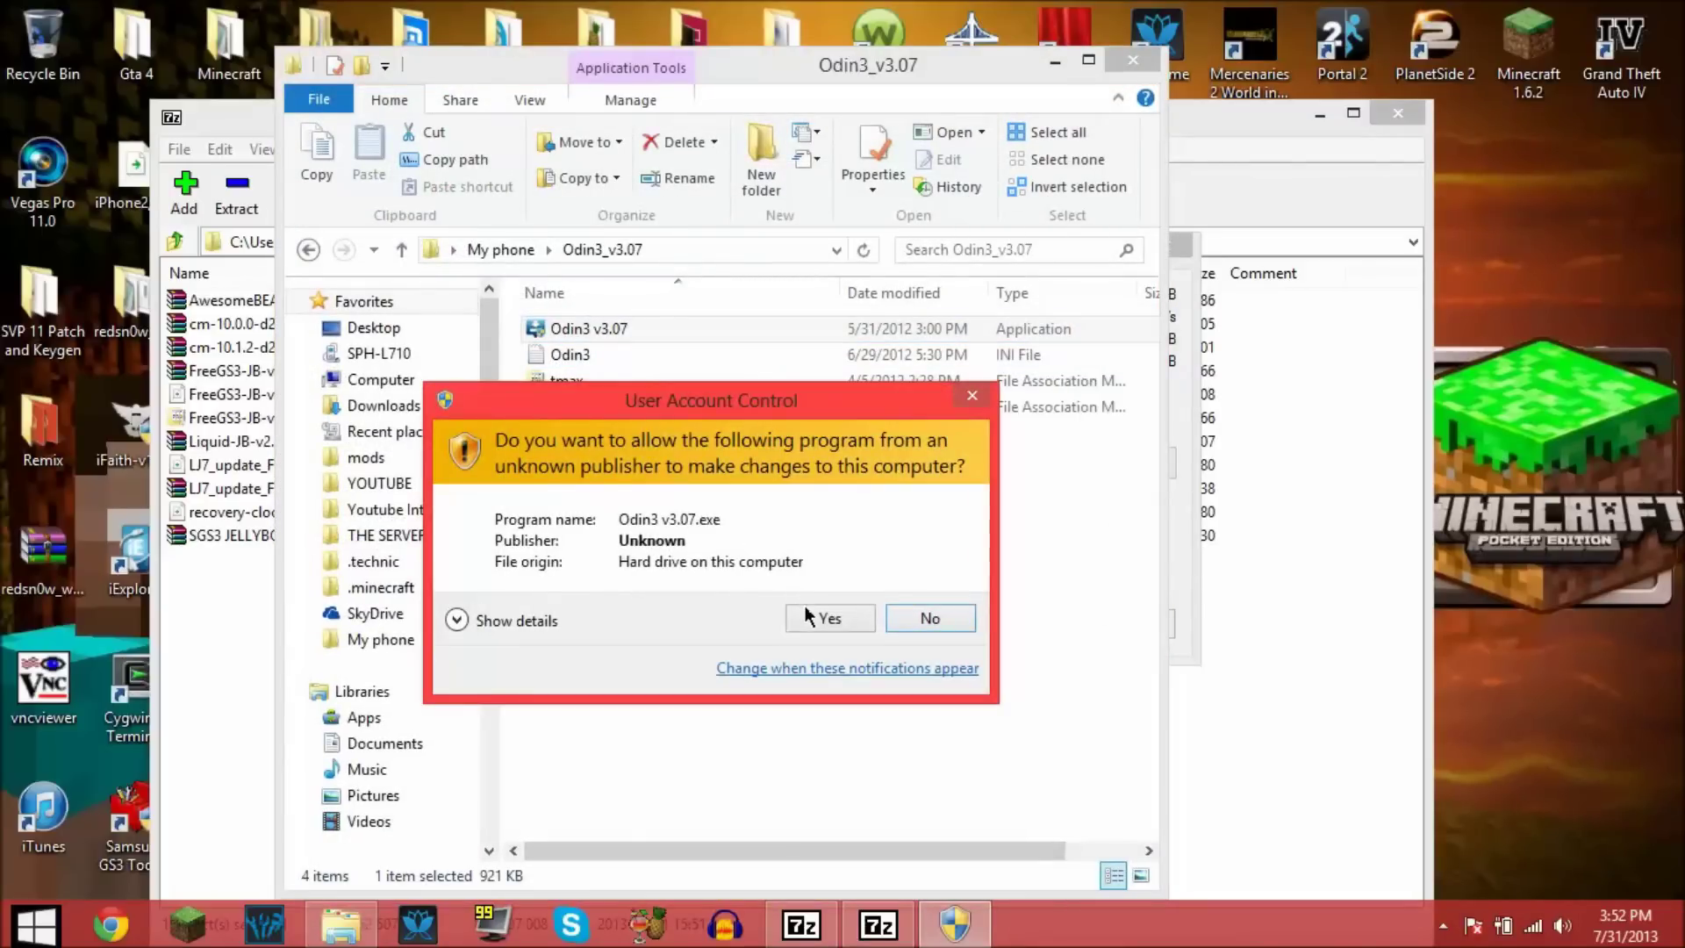
click(809, 616)
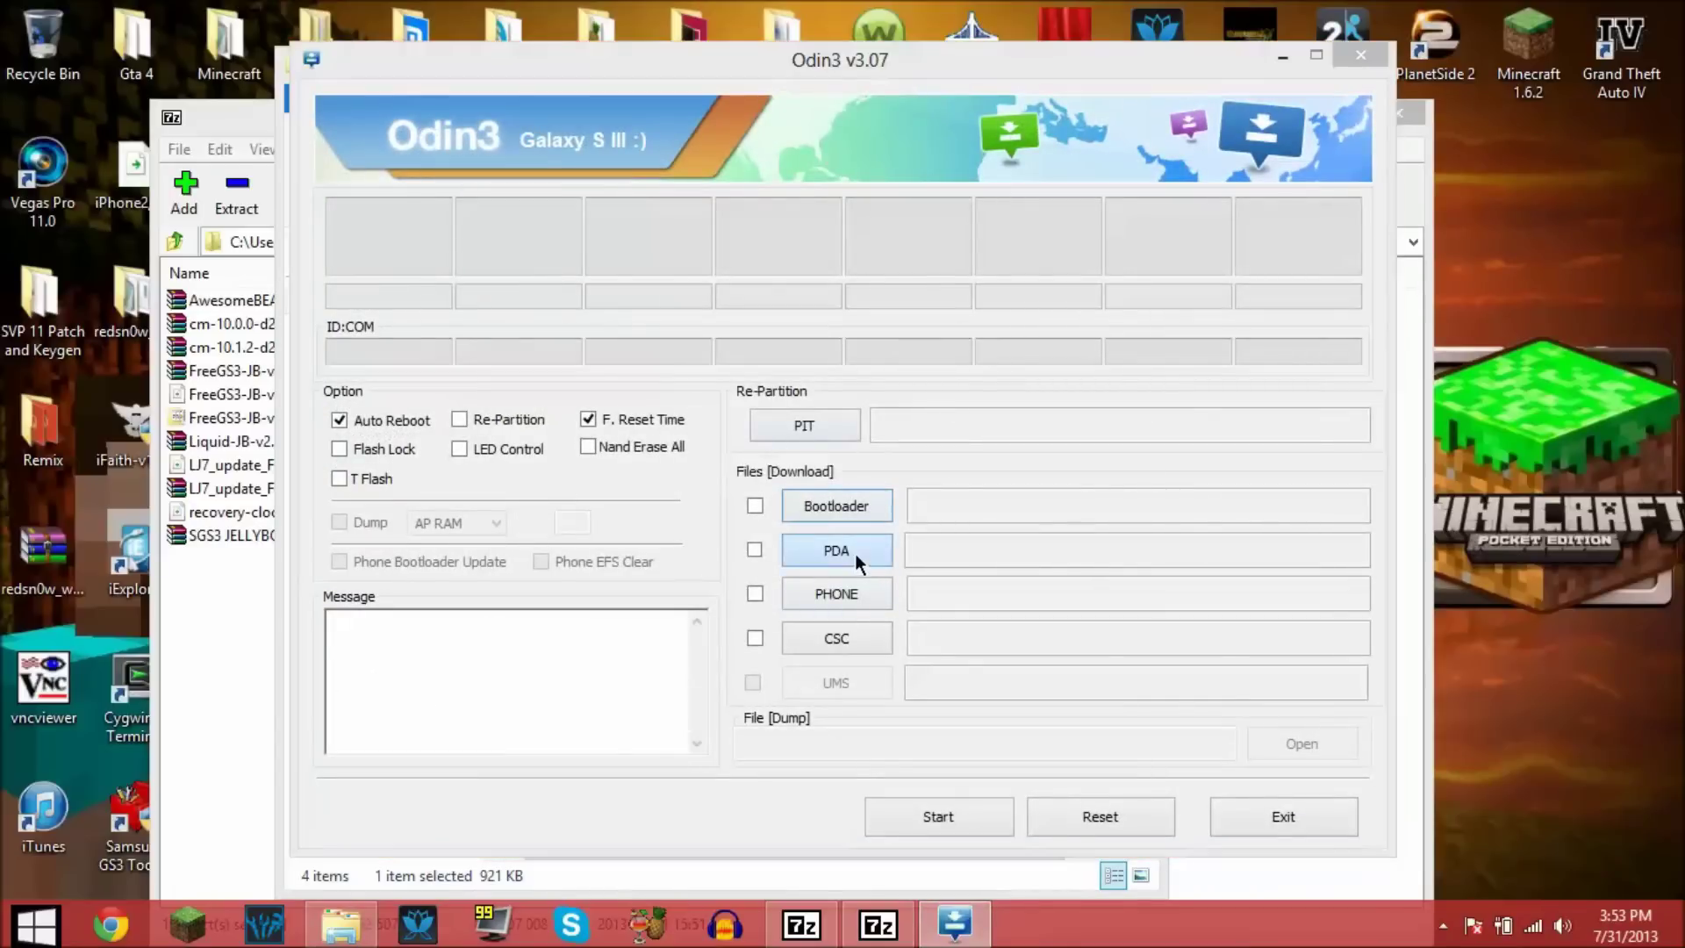
click(855, 553)
click(982, 593)
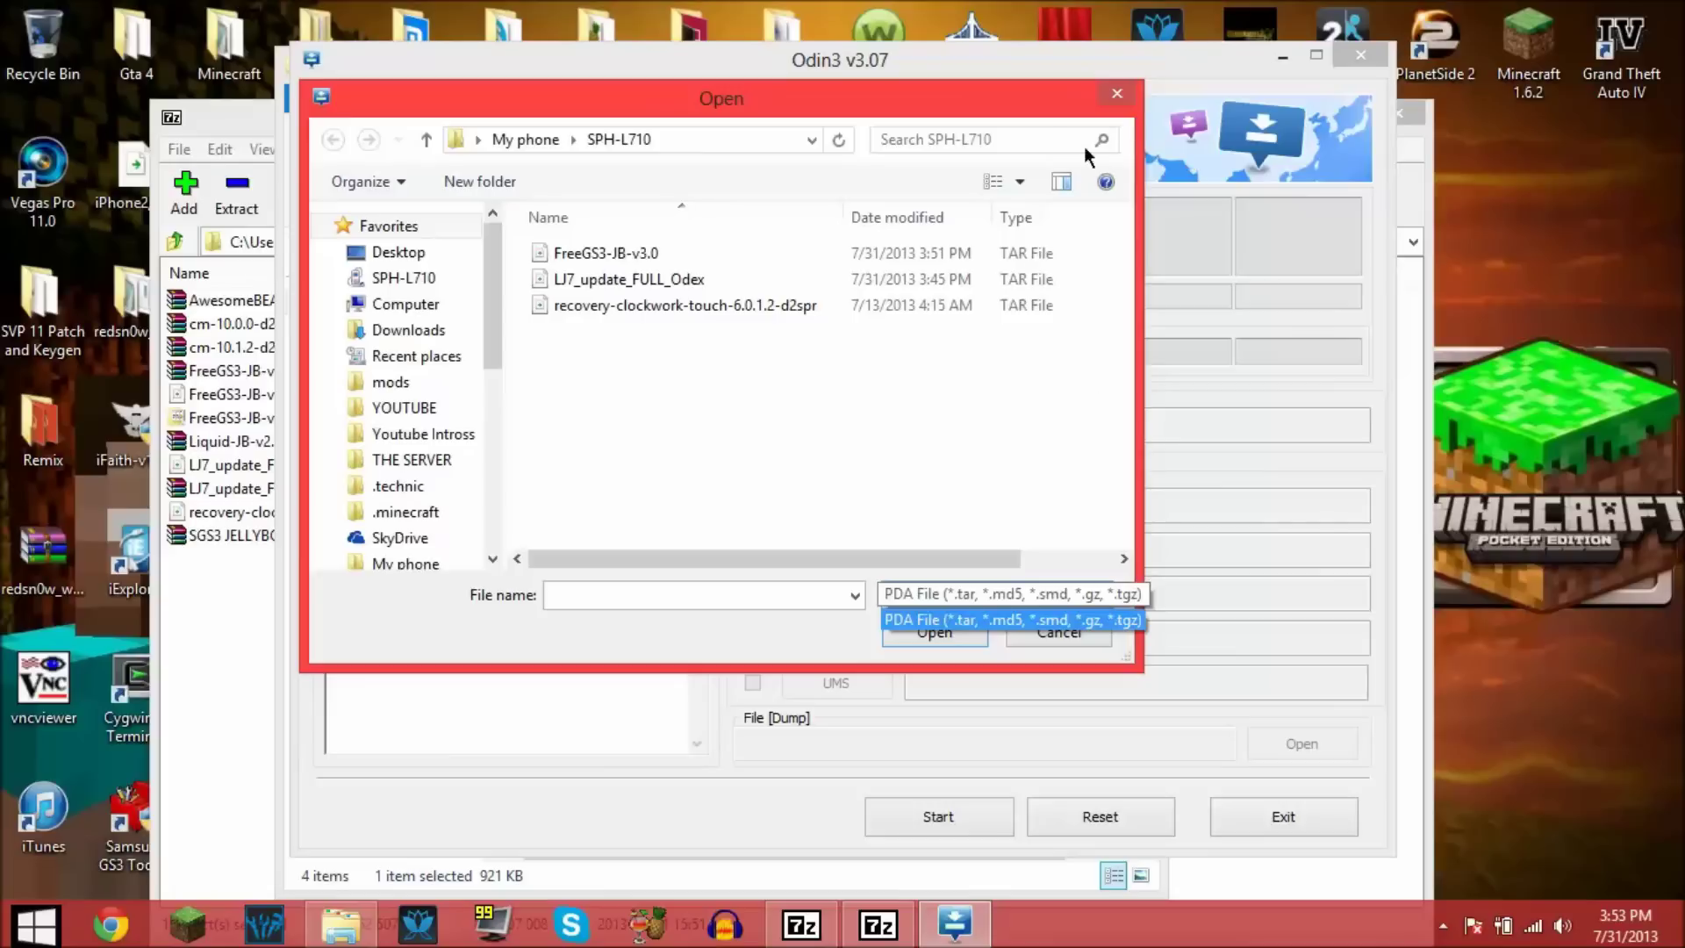
Step: Dismiss the type list, select the FreeGS3-JB-v3.0.tar GZ file, and close the chooser unloaded
click(1152, 83)
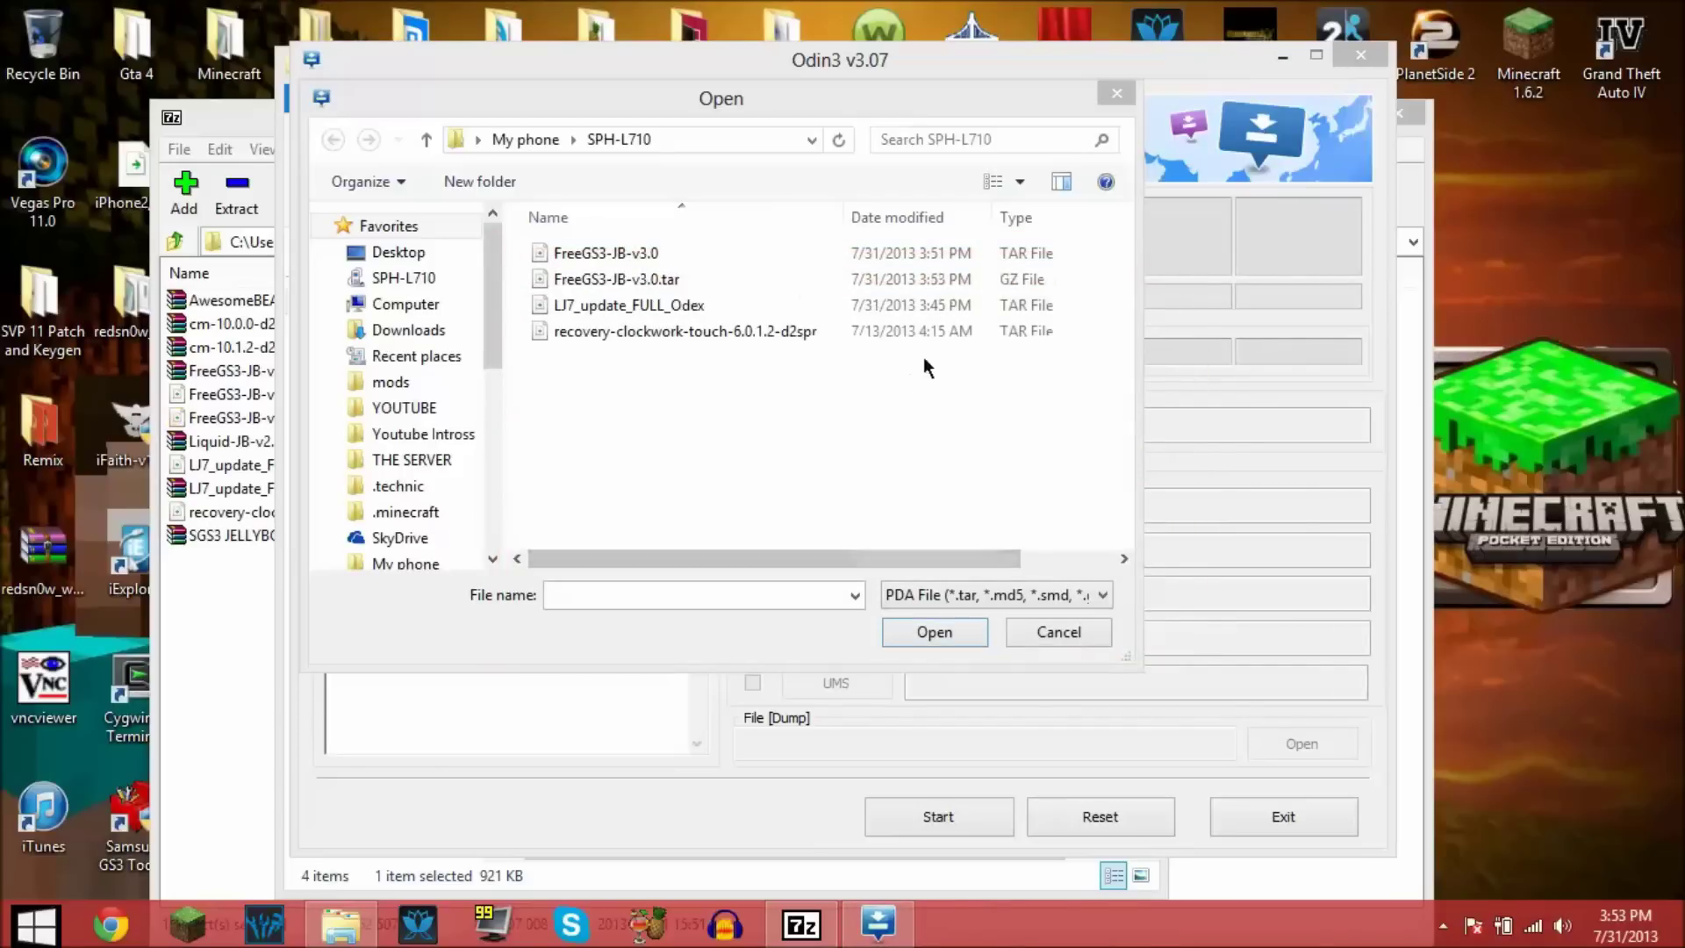
click(985, 282)
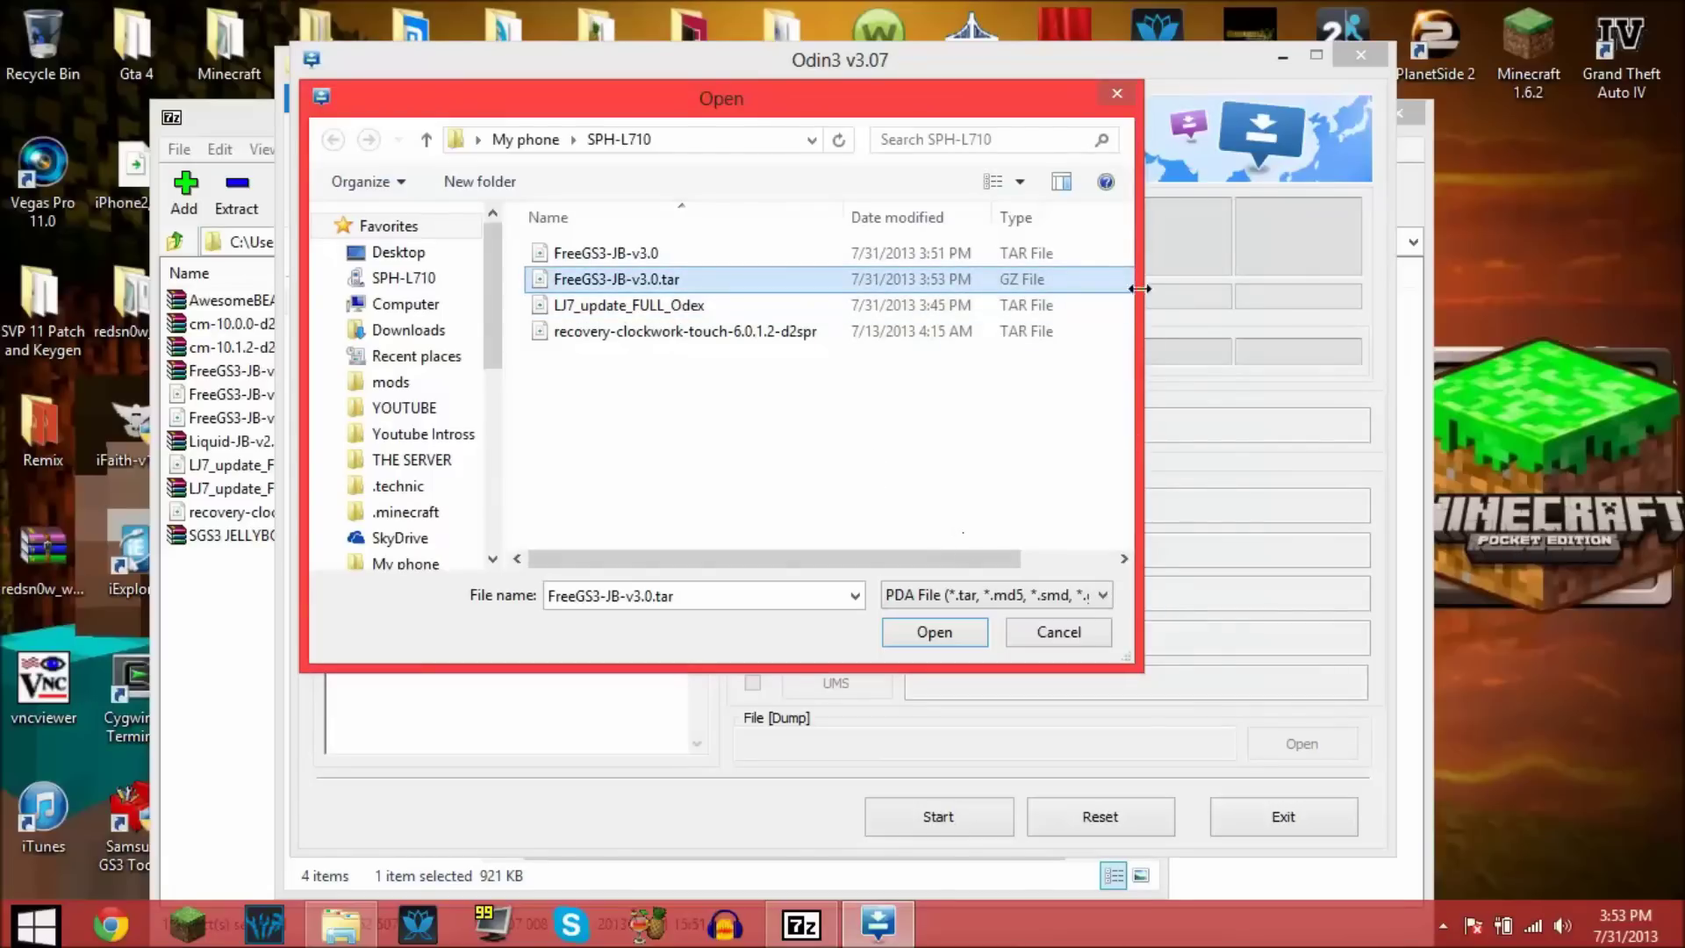
click(1116, 94)
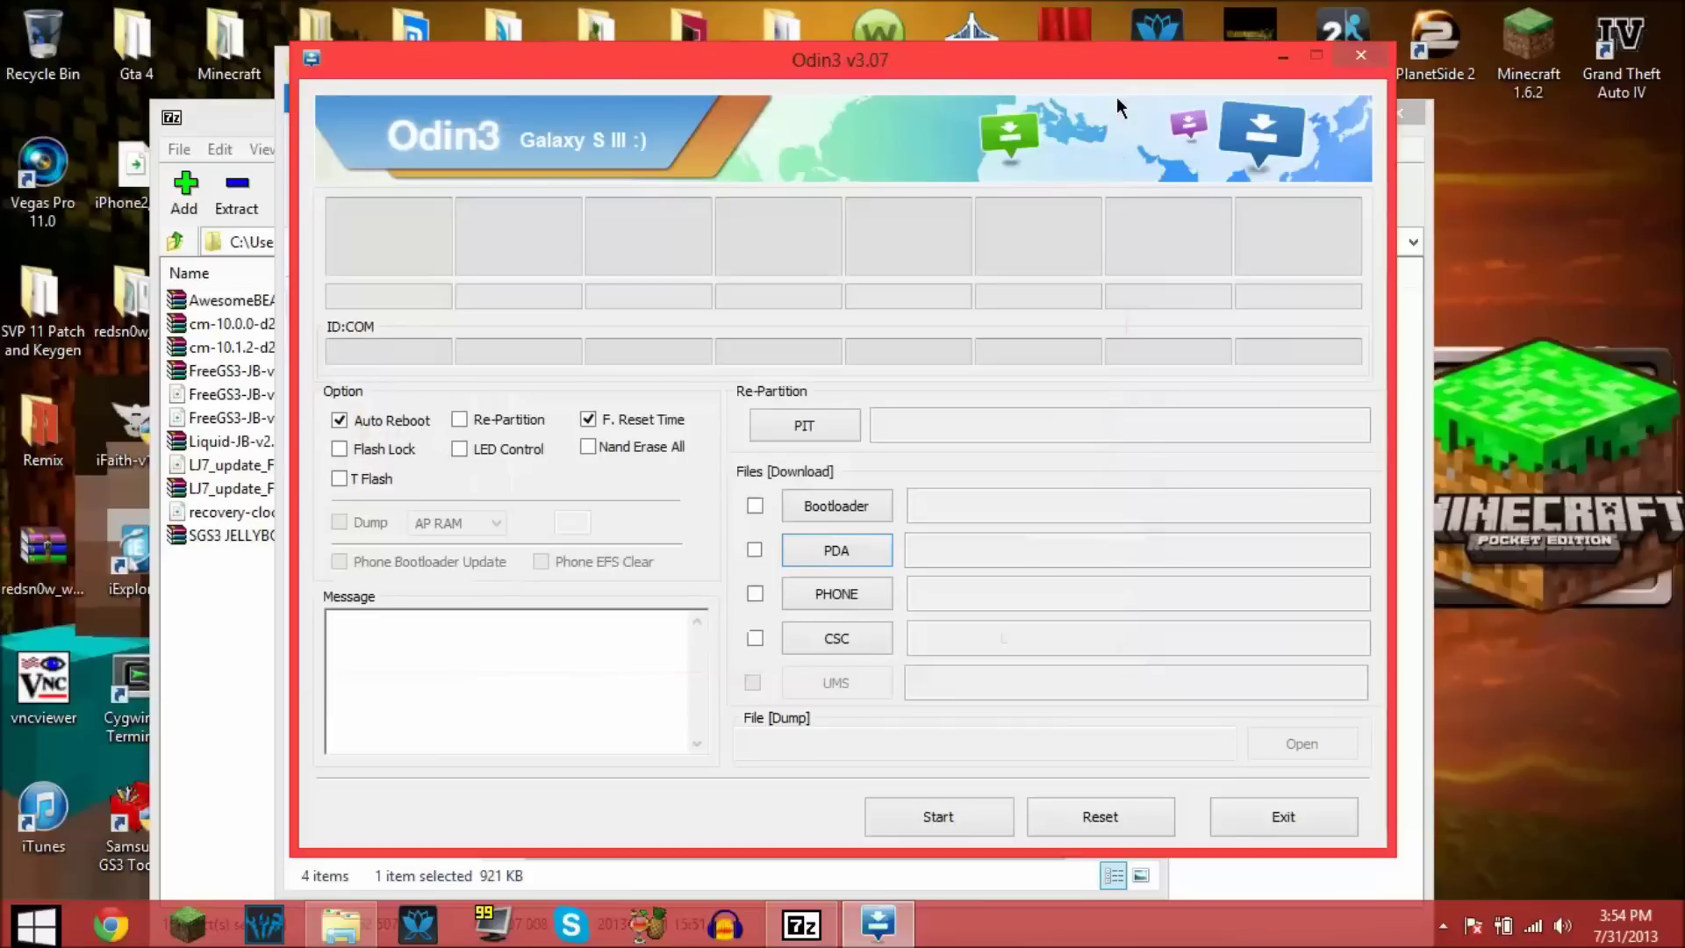
Step: Close Odin3 and the Odin3_v3.07 folder window, then select the FreeGS3-JB-v3.0.0SPR-Clark44.zip ROM
click(1358, 61)
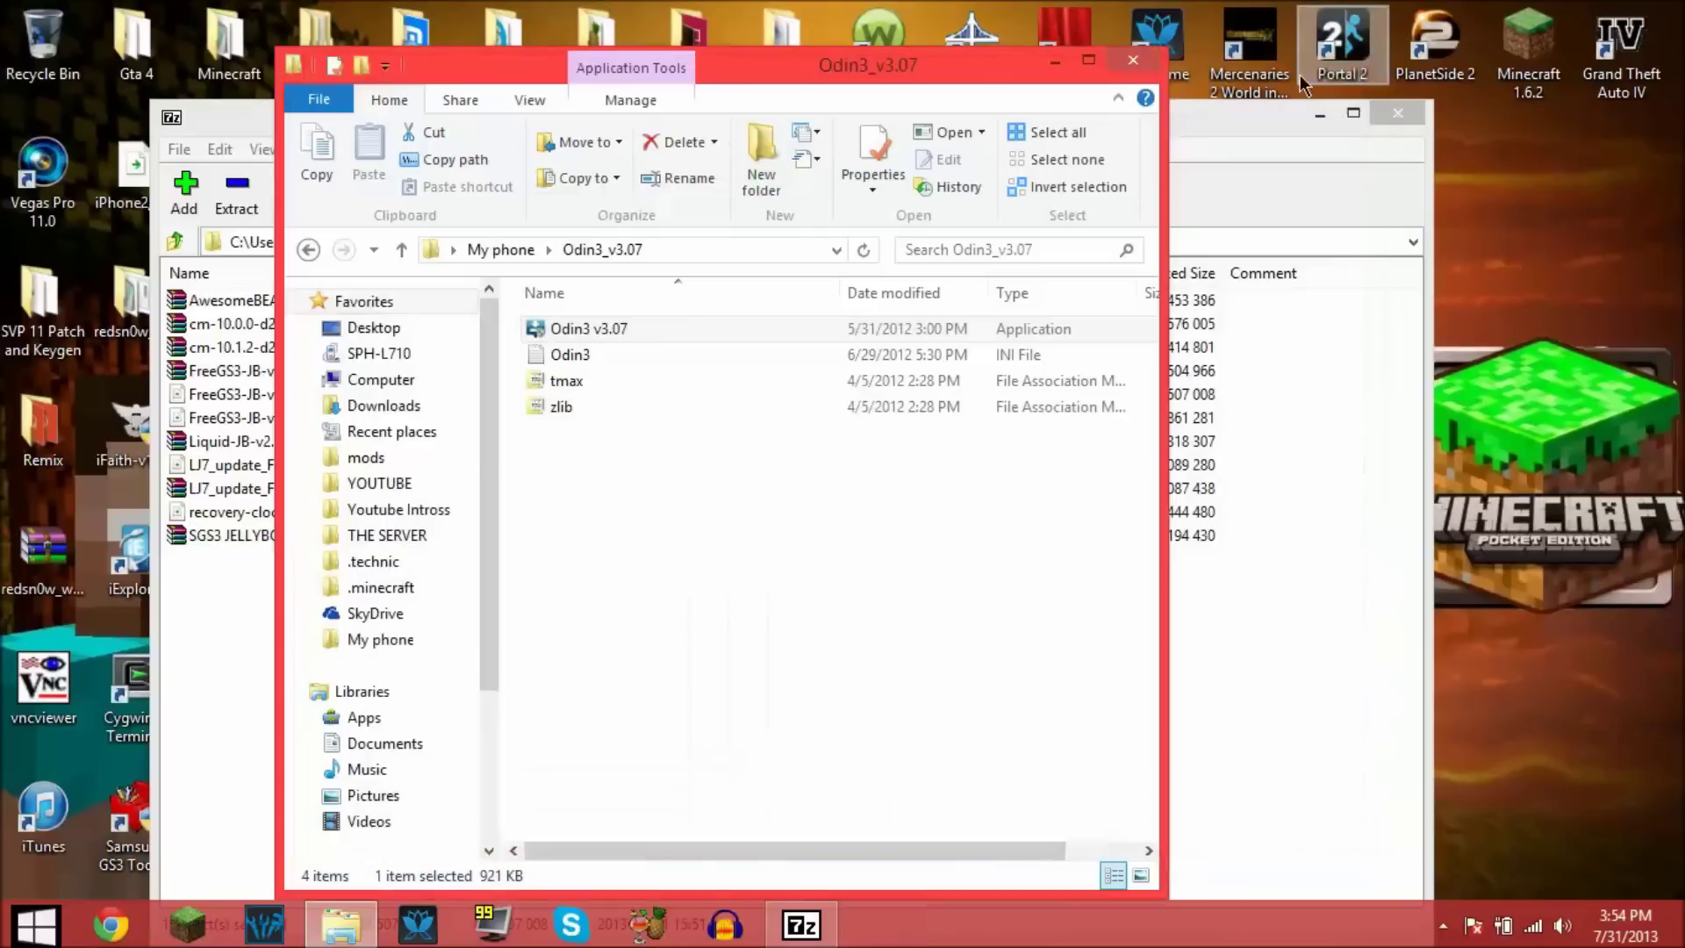
click(1131, 61)
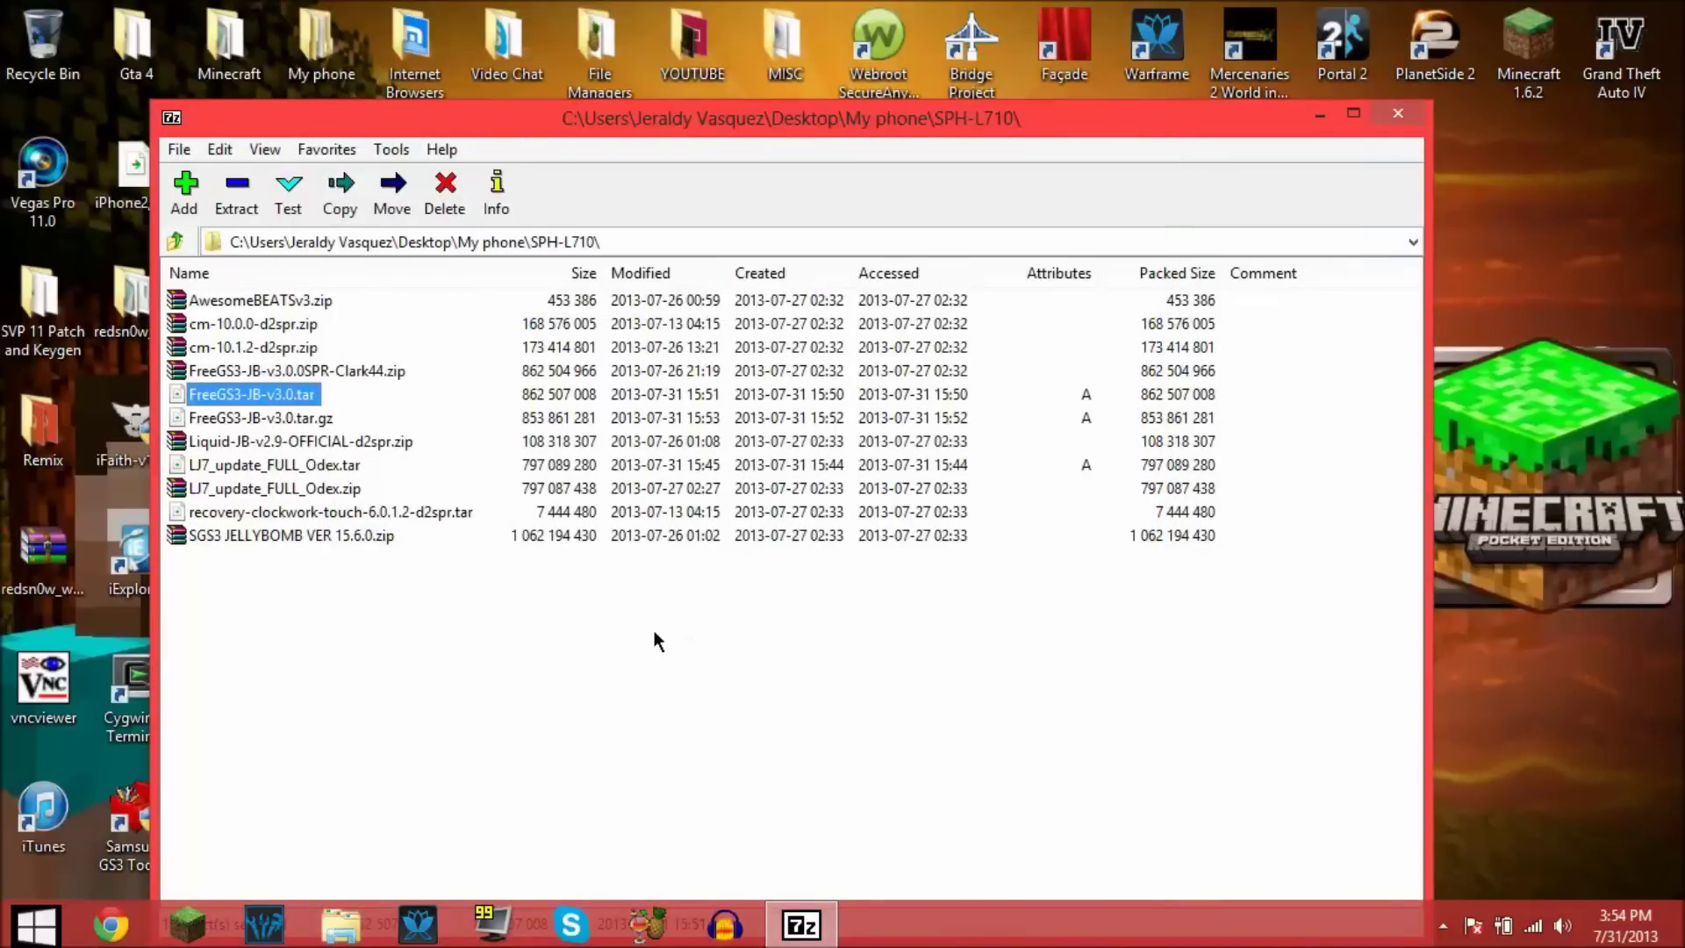
click(302, 369)
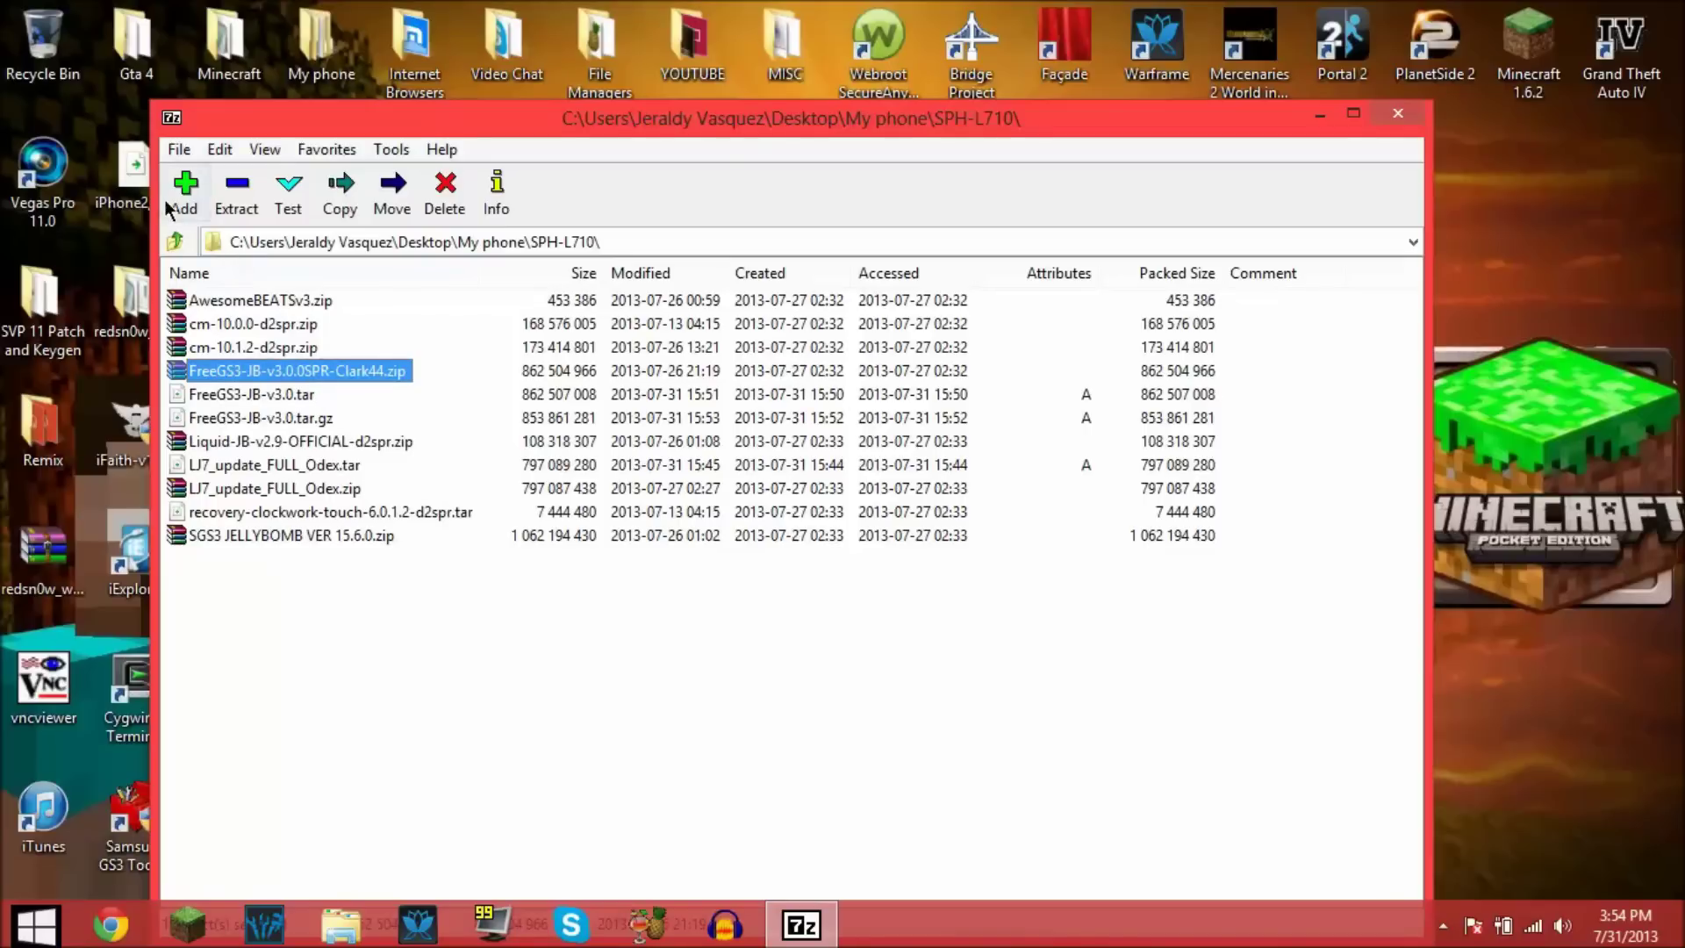
Step: Try the gzip and then tar formats in the Add to Archive dialog, cancel it, and close 7-Zip
click(195, 207)
click(746, 230)
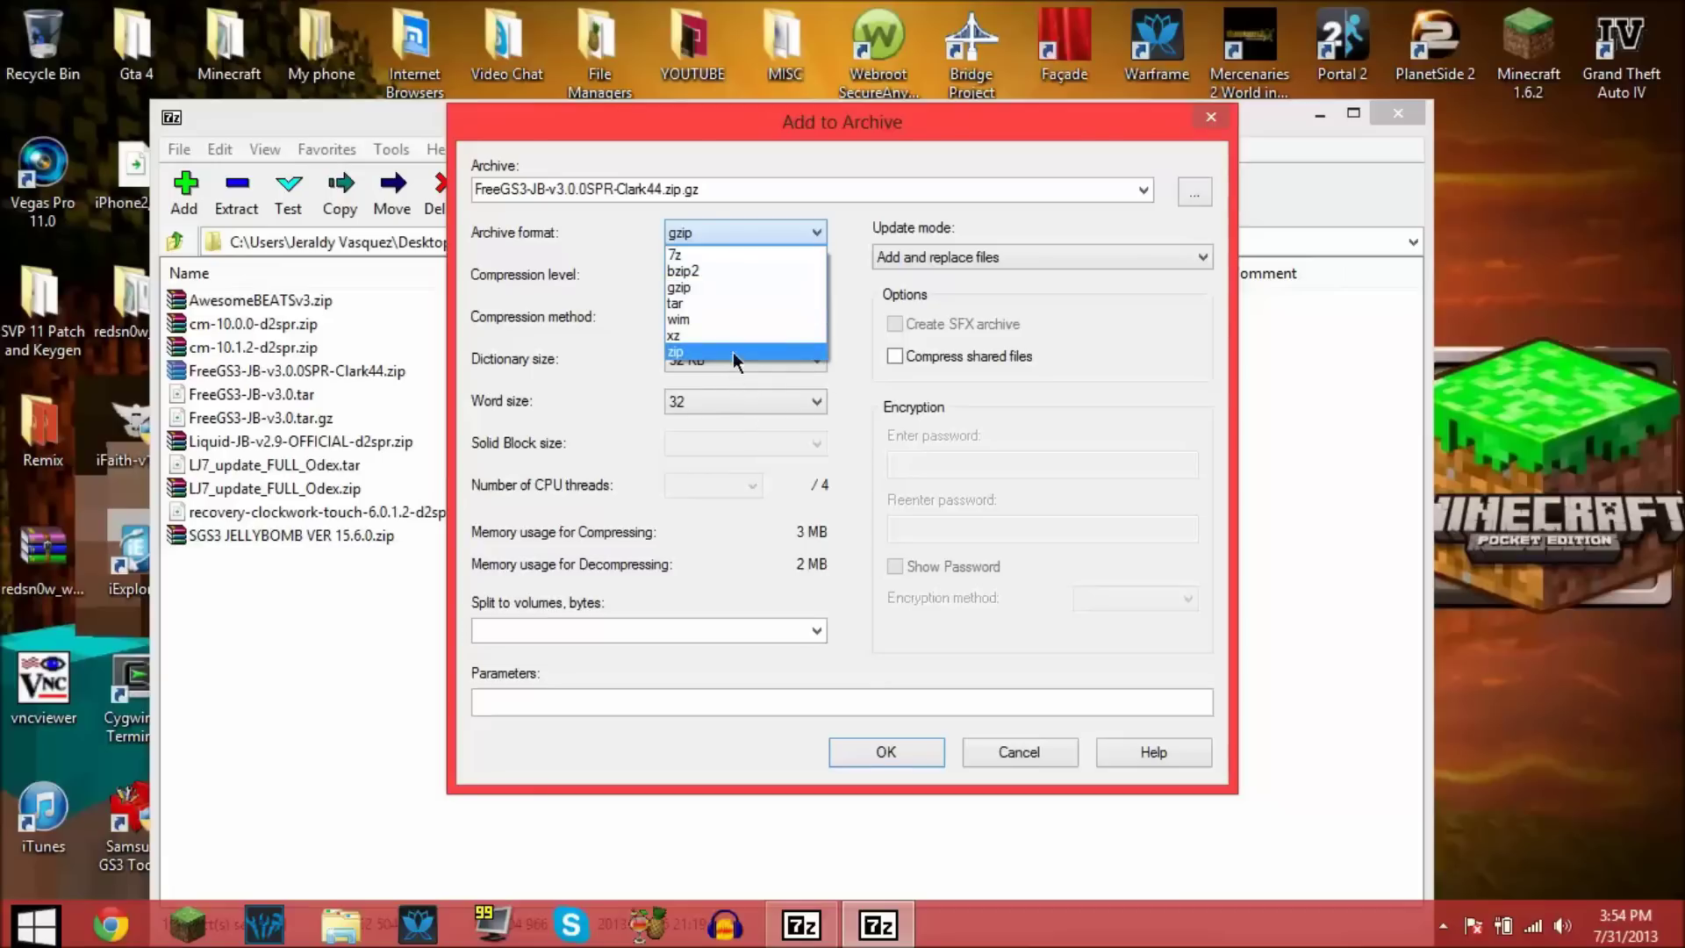
click(588, 430)
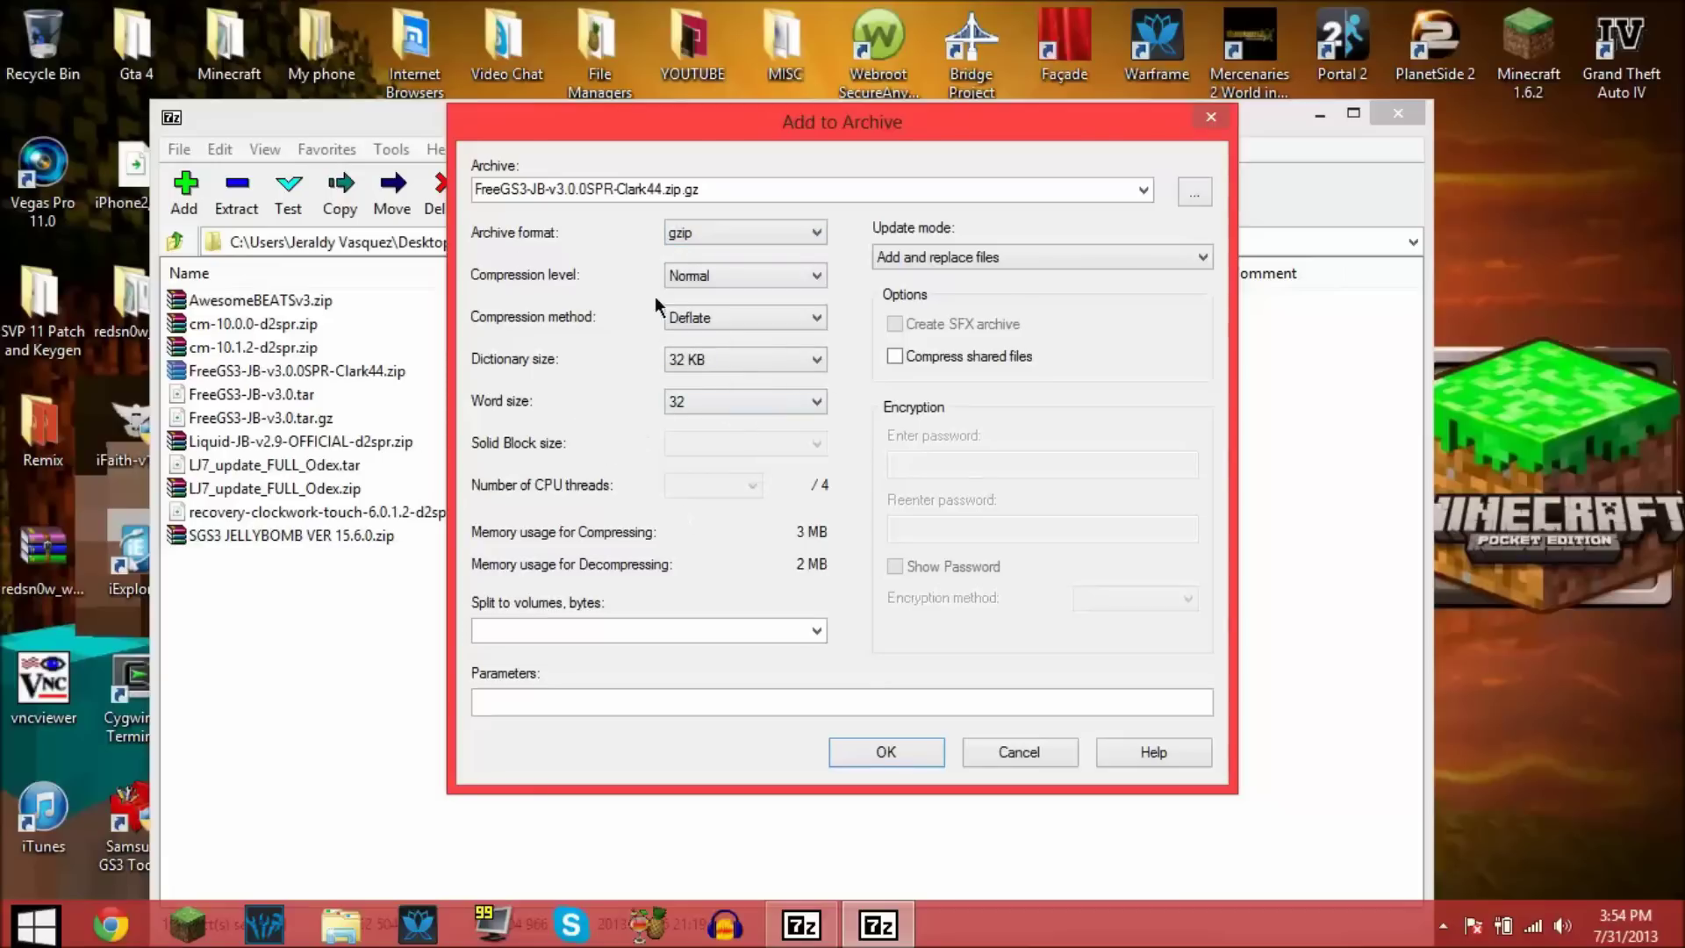
click(694, 226)
click(696, 301)
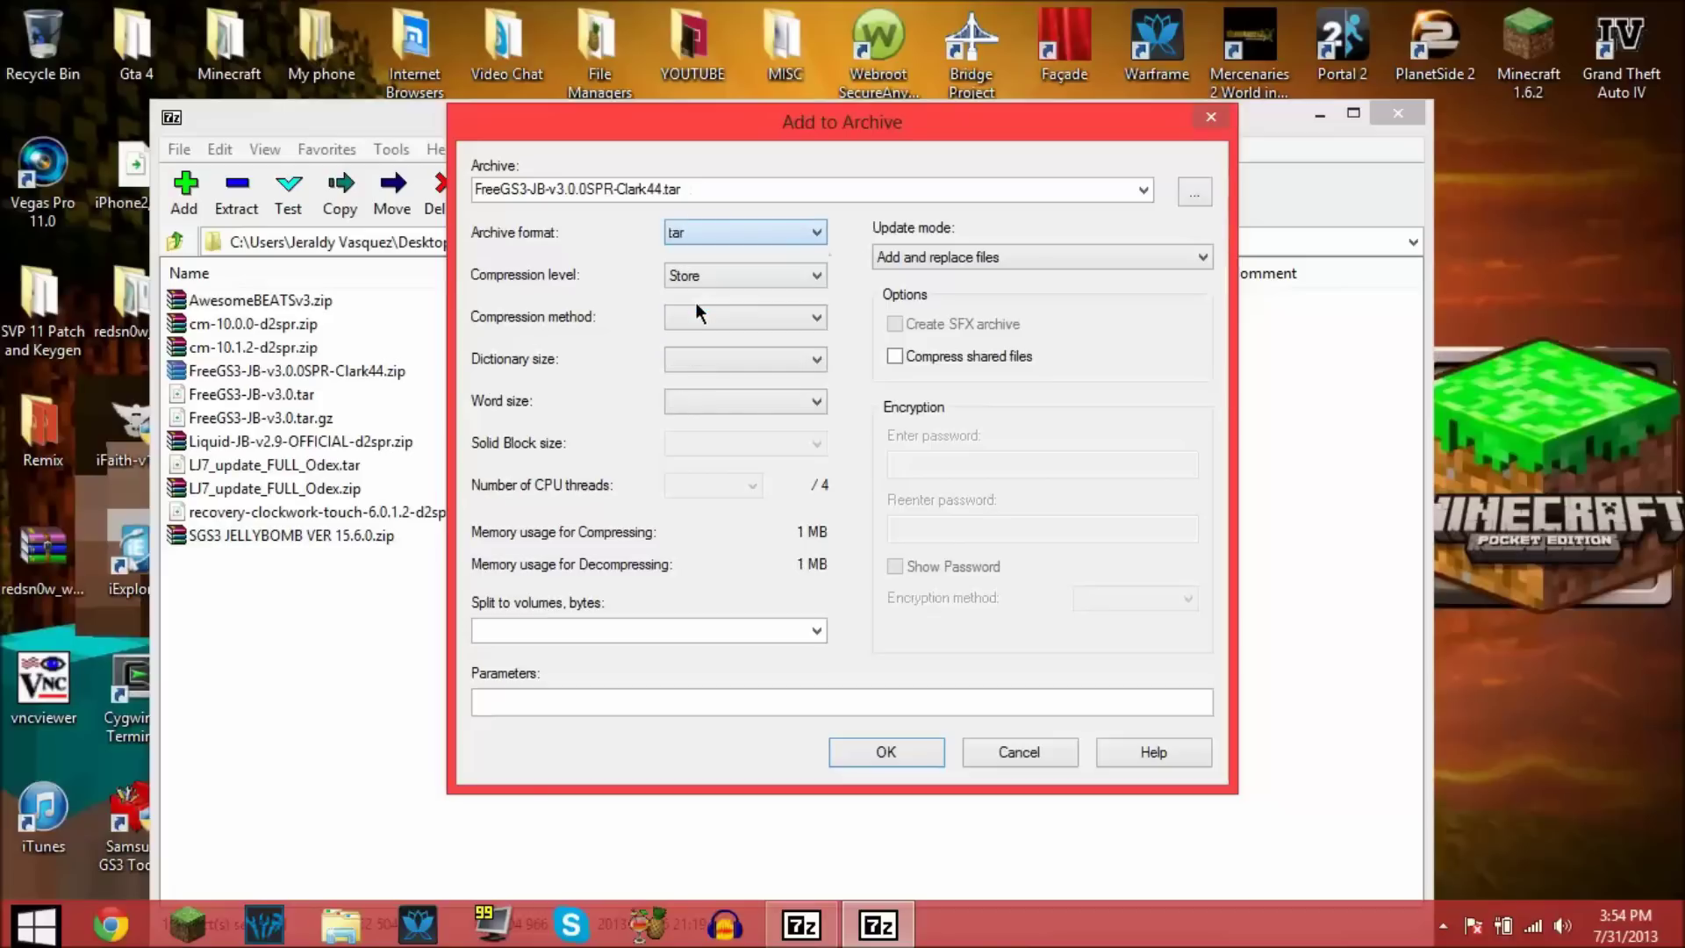
click(1214, 115)
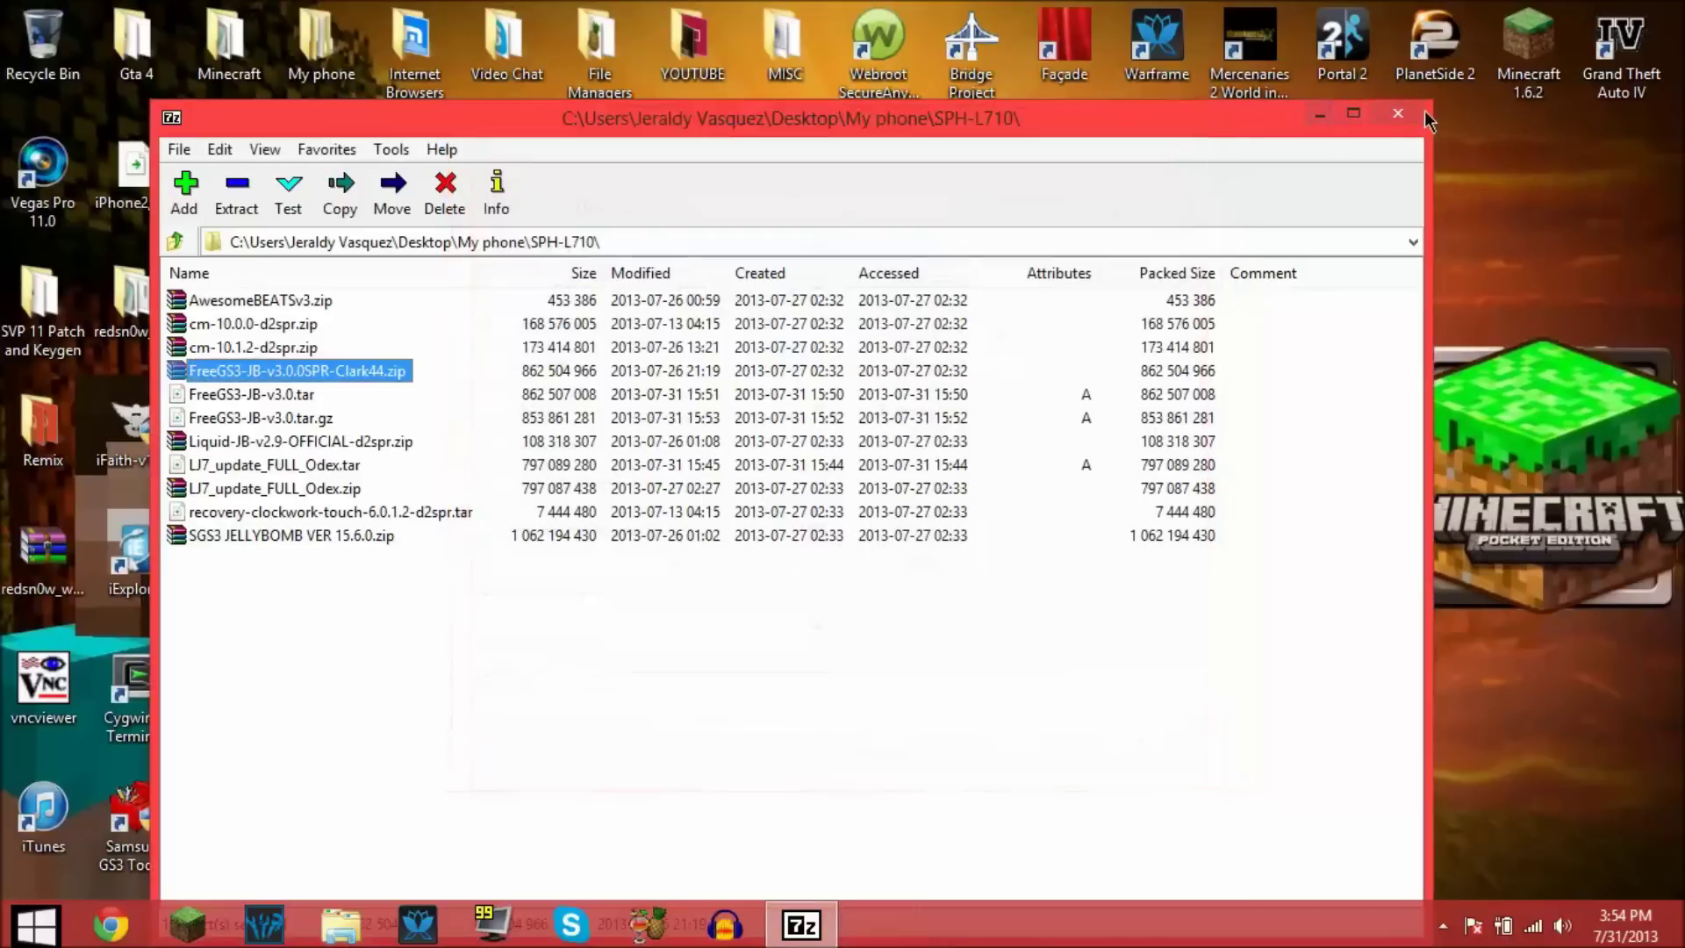
click(1419, 113)
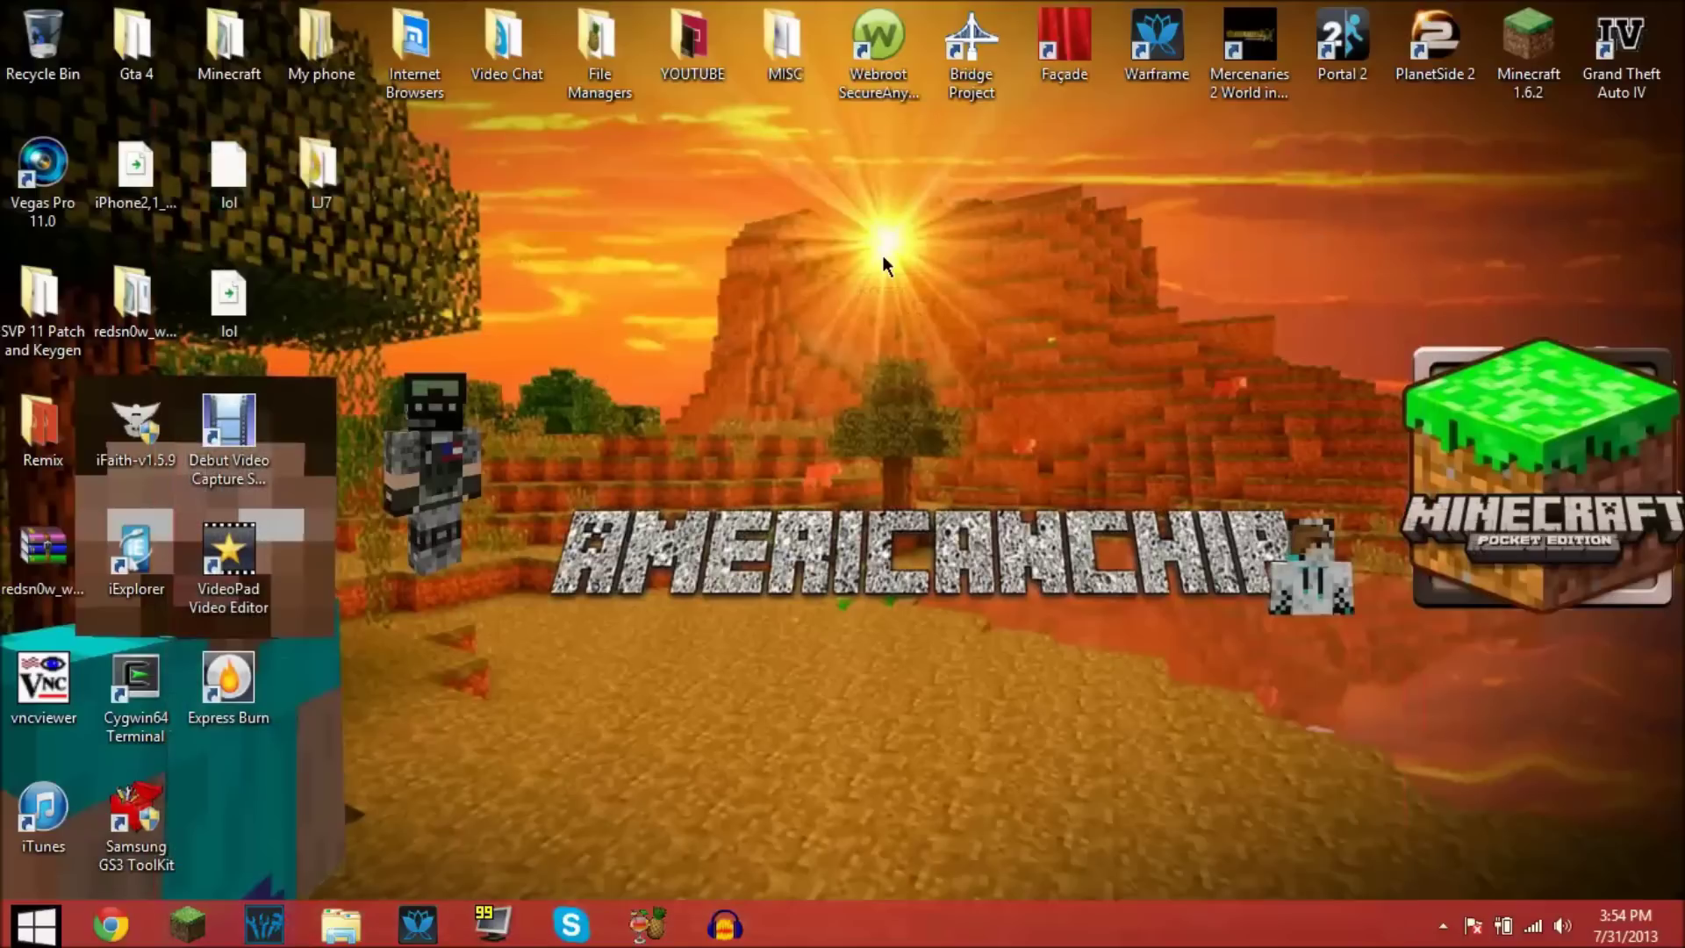